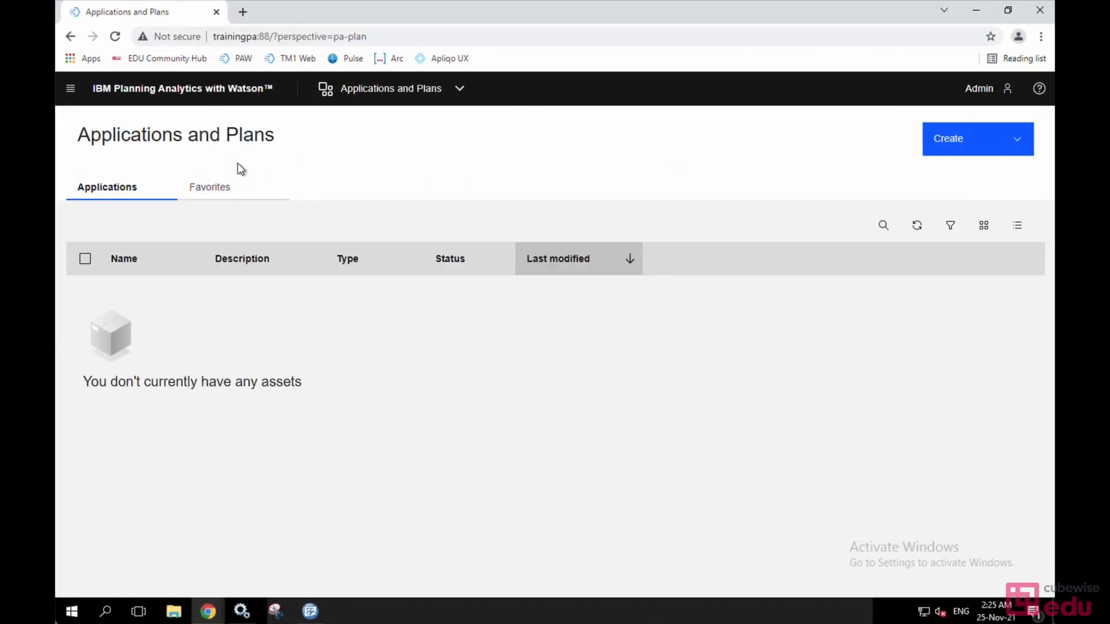
{"action": "left_click", "coordinate": [957, 149]}
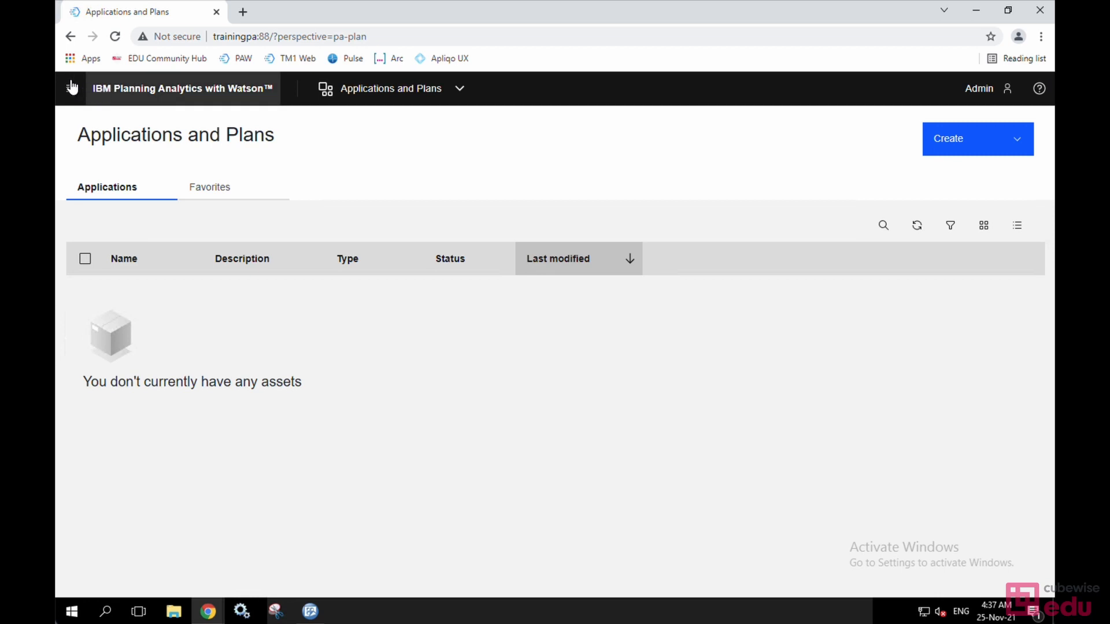
Open the shared Company Dashboard and view its Spreadsheet page.
{"action": "left_click", "coordinate": [72, 87]}
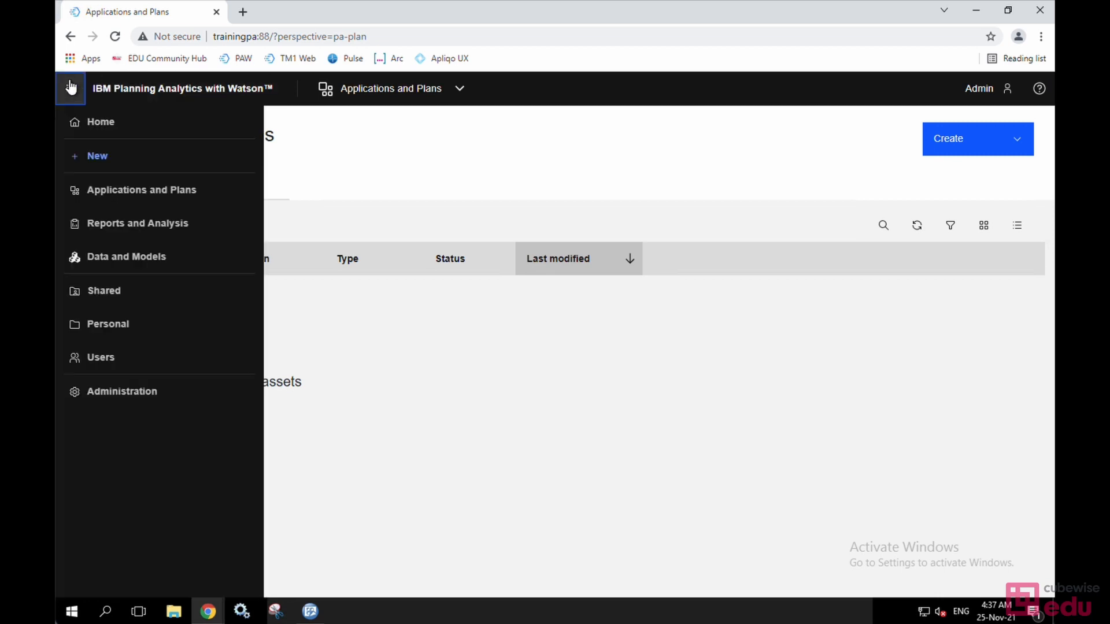
{"action": "left_click", "coordinate": [104, 293]}
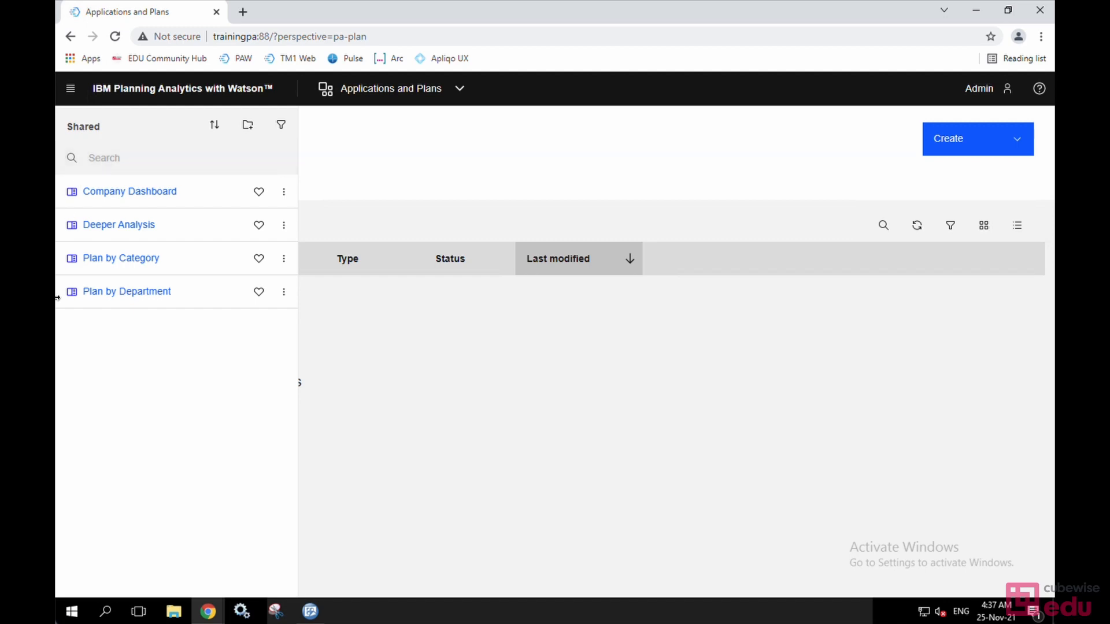
{"action": "left_click", "coordinate": [130, 191]}
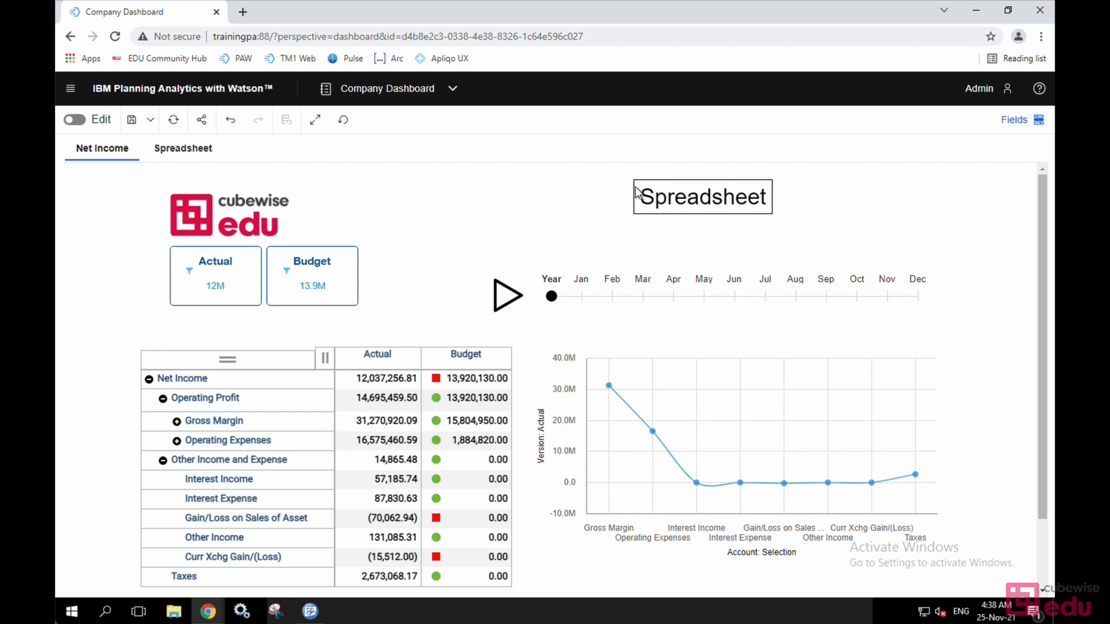
{"action": "left_click", "coordinate": [199, 152]}
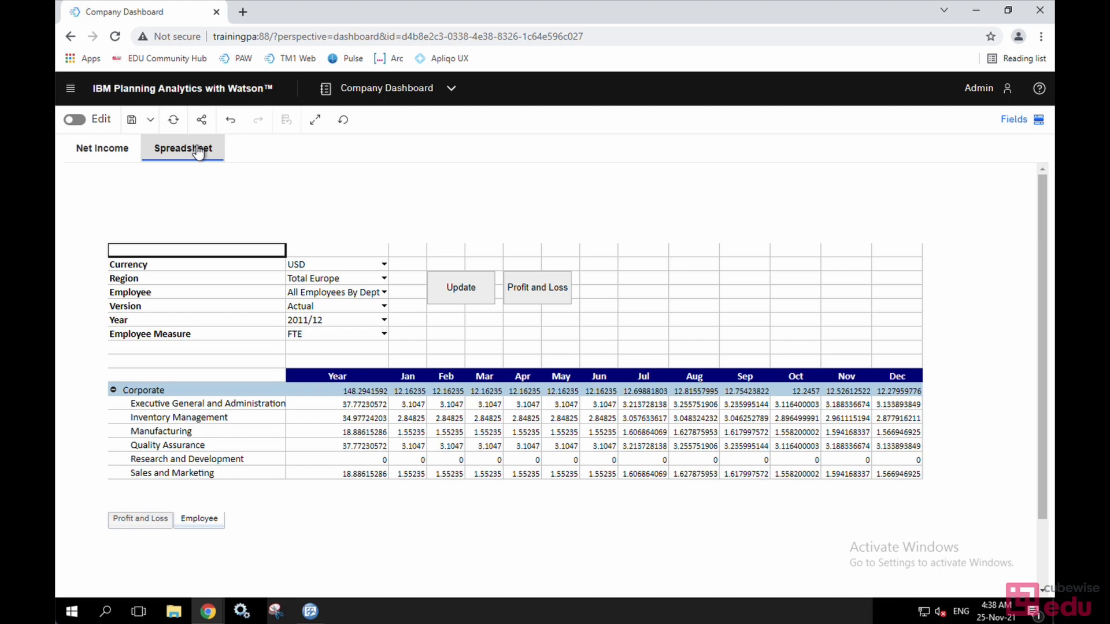
Return to Applications and Plans and create a new plan titled "Next year's budget".
{"action": "left_click", "coordinate": [451, 89]}
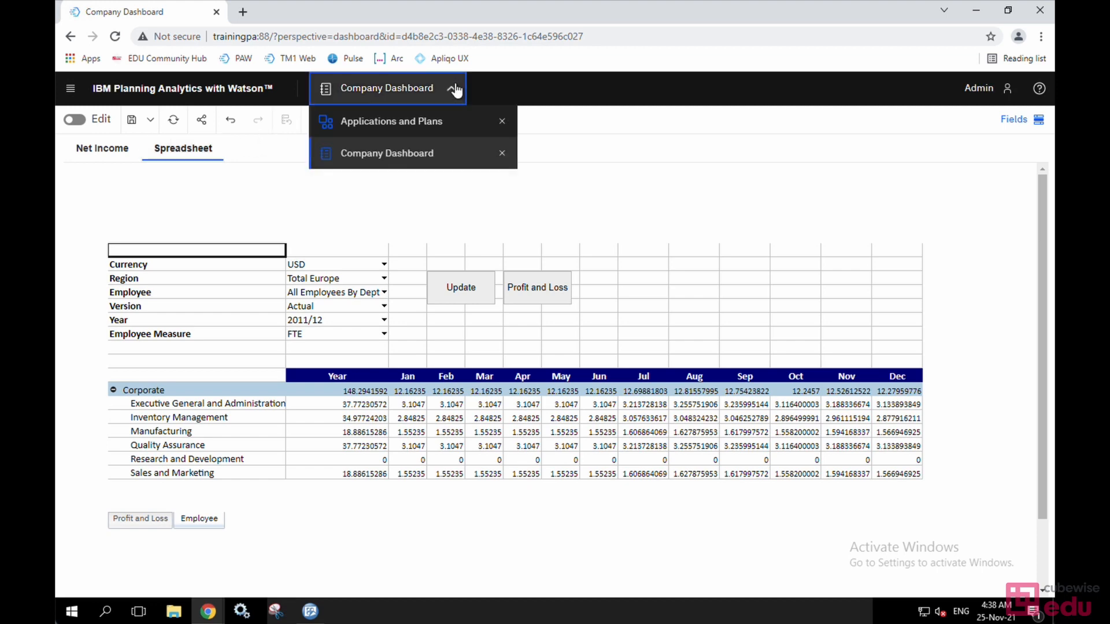
{"action": "left_click", "coordinate": [433, 120]}
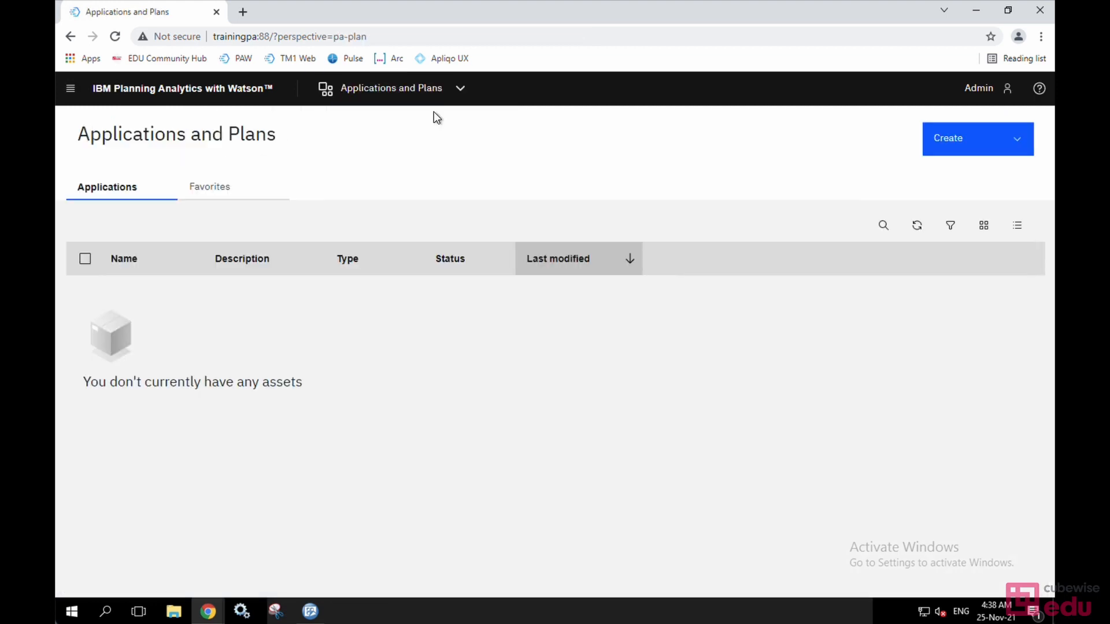
{"action": "left_click", "coordinate": [963, 140]}
{"action": "left_click", "coordinate": [984, 197]}
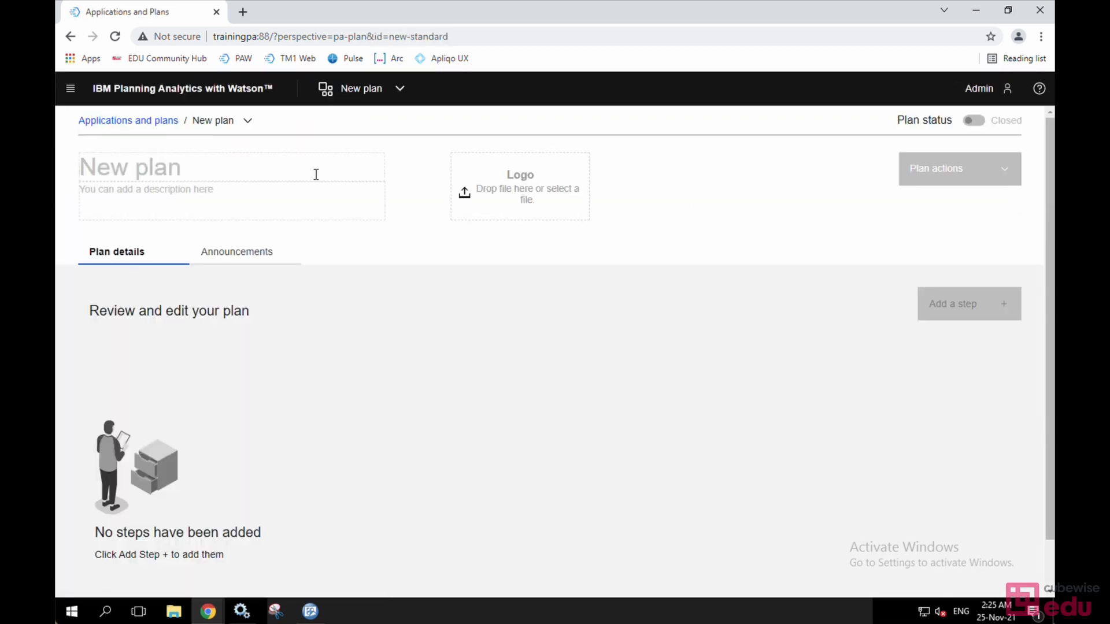
{"action": "left_click", "coordinate": [273, 168]}
{"action": "type", "text": "Ne"}
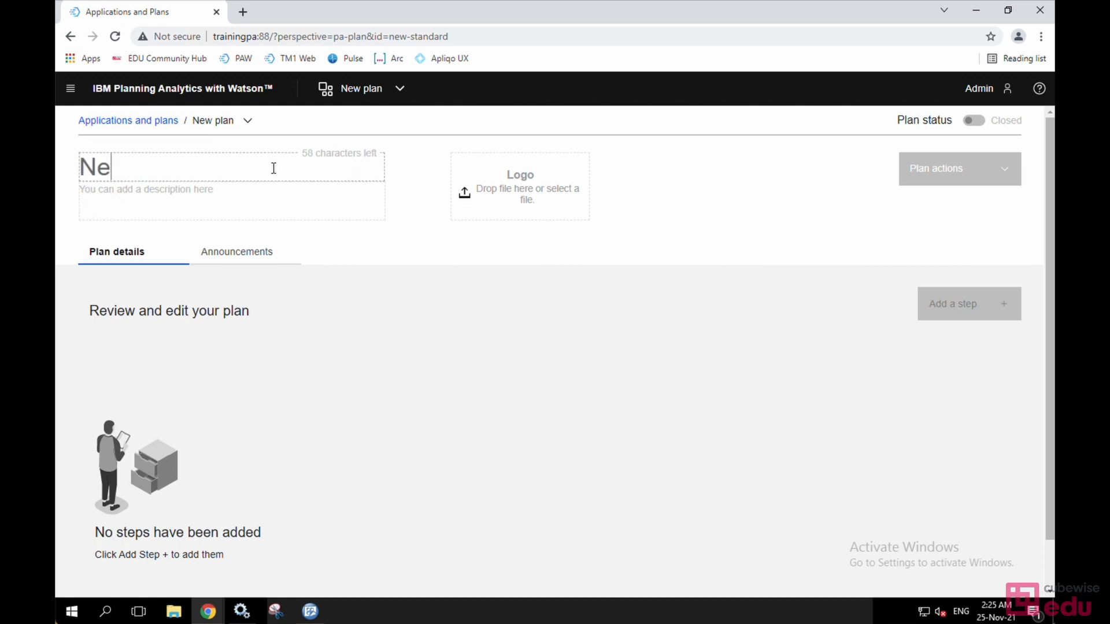
{"action": "type", "text": "xt year's budget"}
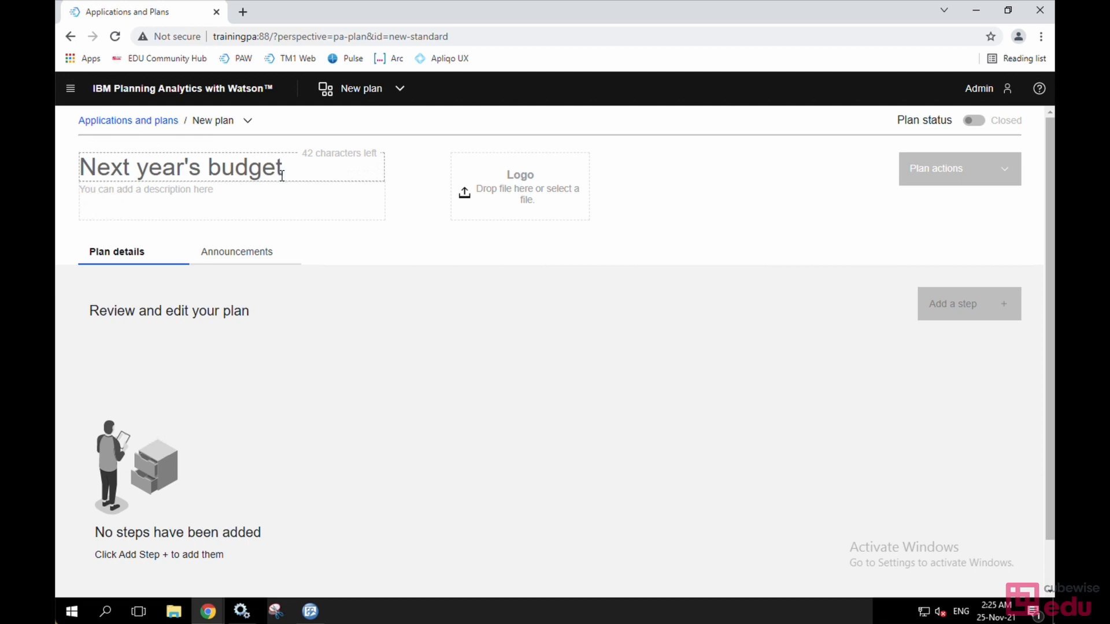
{"action": "left_click", "coordinate": [301, 194]}
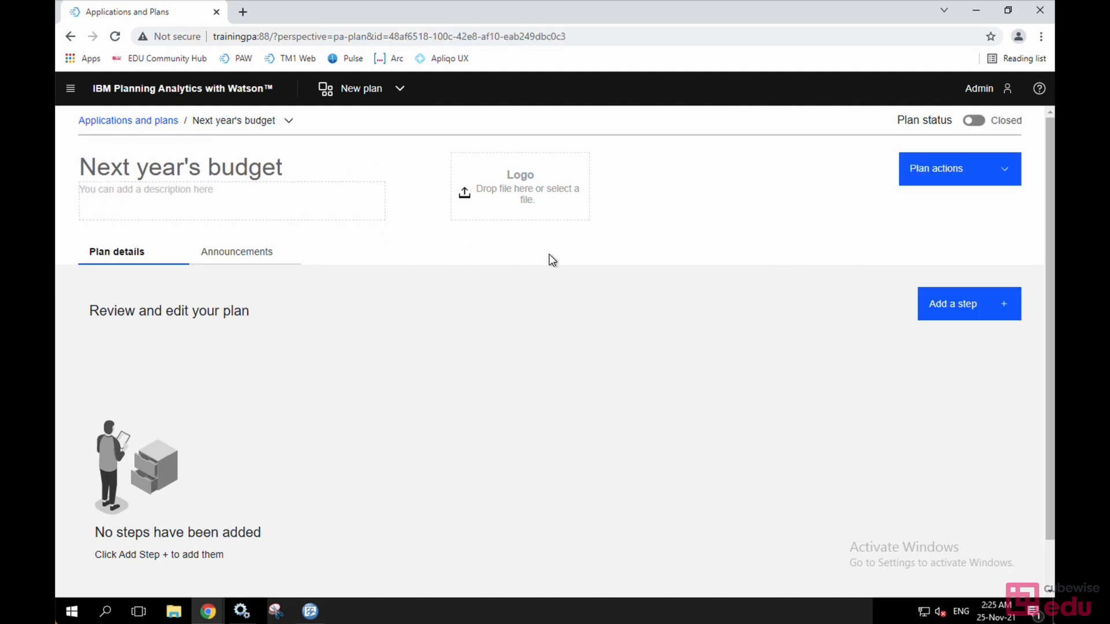
Add a plan step named "Plan Company" due 26/11/2021, with submission required on completion and its status set to Open.
{"action": "left_click", "coordinate": [937, 299]}
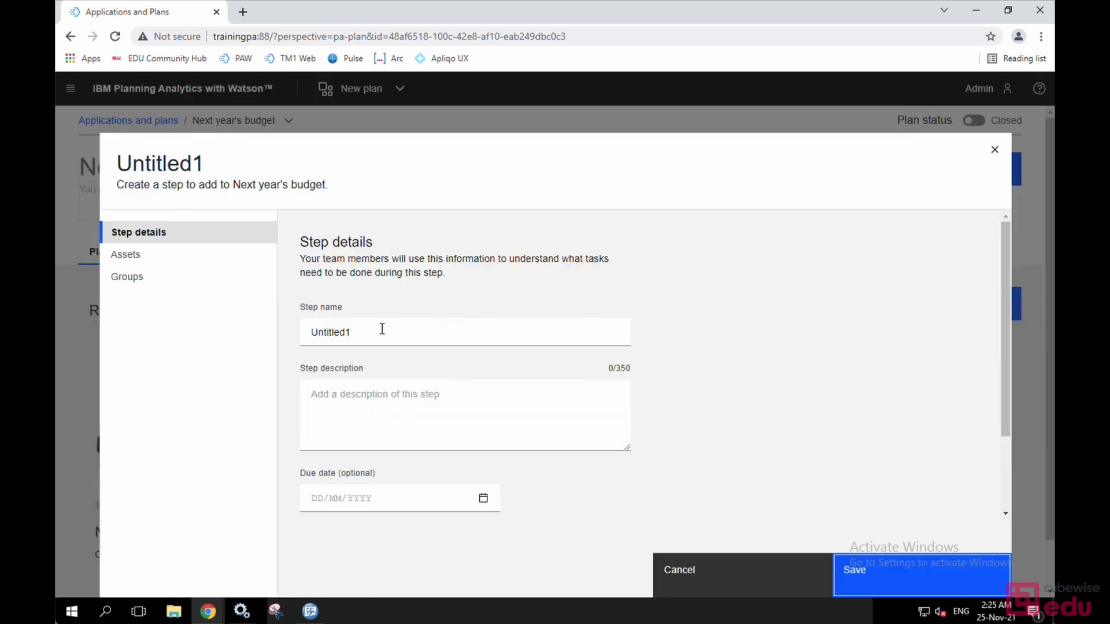
{"action": "double_click", "coordinate": [300, 332]}
{"action": "type", "text": "Plan Company"}
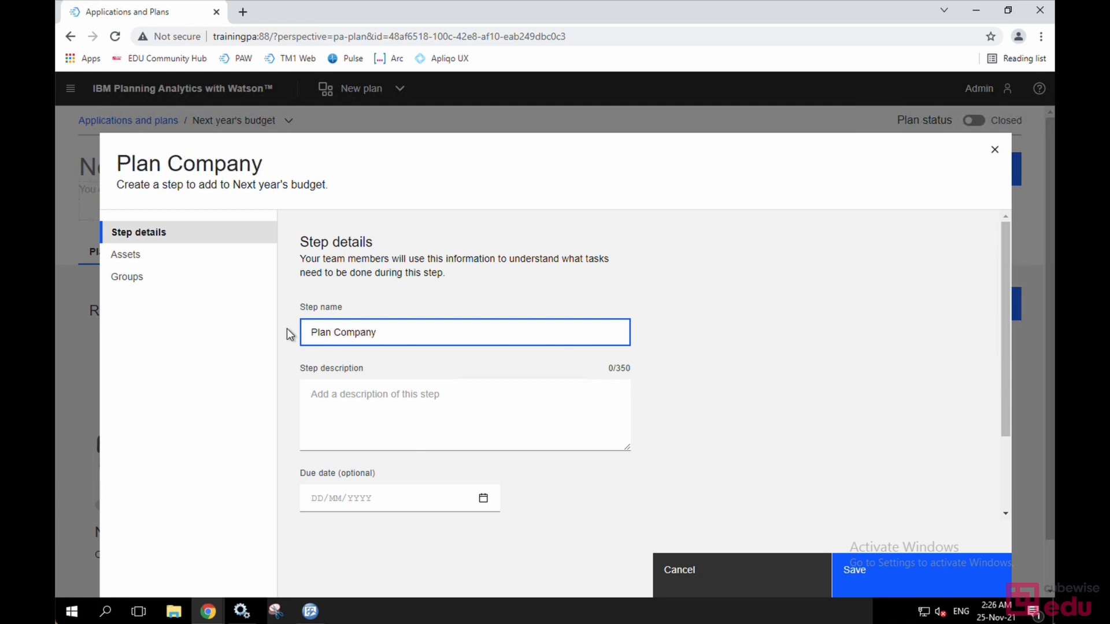
{"action": "left_click", "coordinate": [364, 488]}
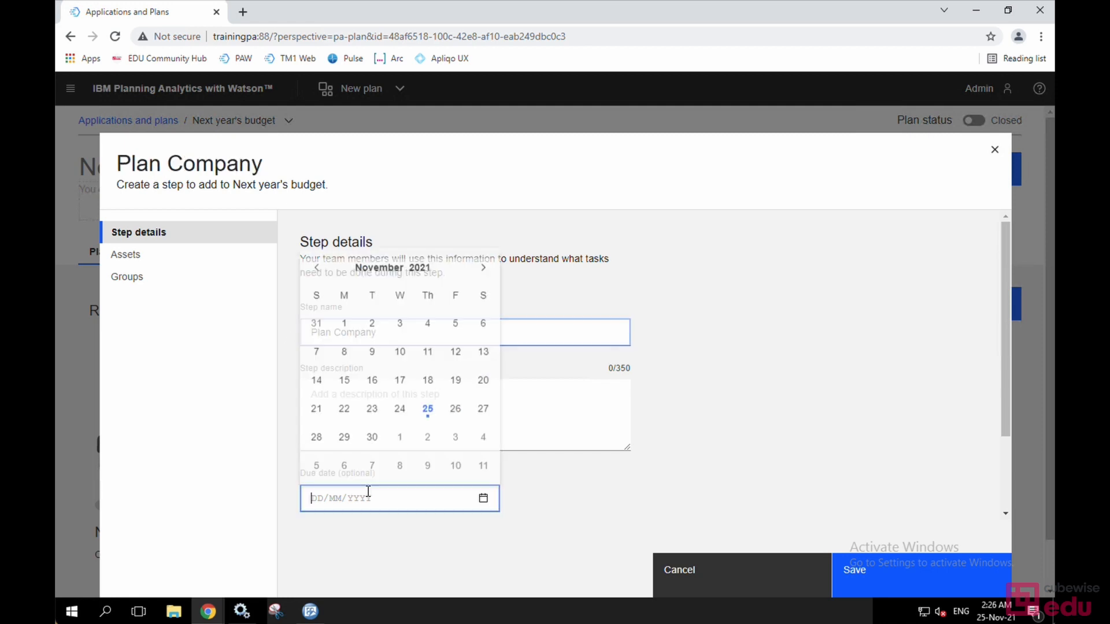
{"action": "left_click", "coordinate": [453, 412]}
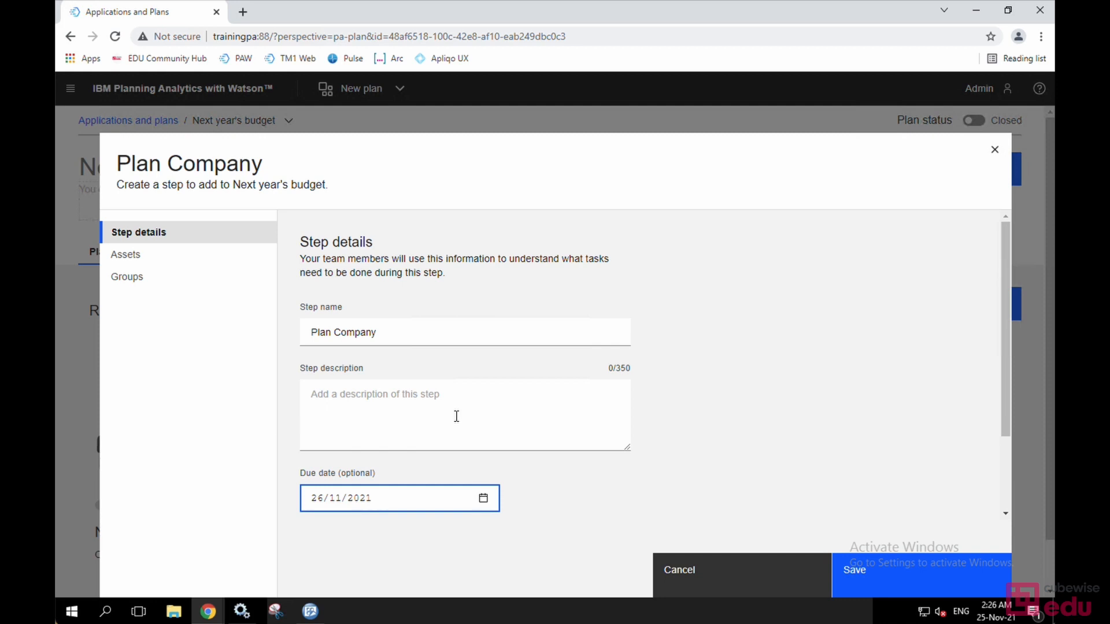
{"action": "scroll", "coordinate": [453, 417], "scroll_direction": "down", "scroll_amount": 2}
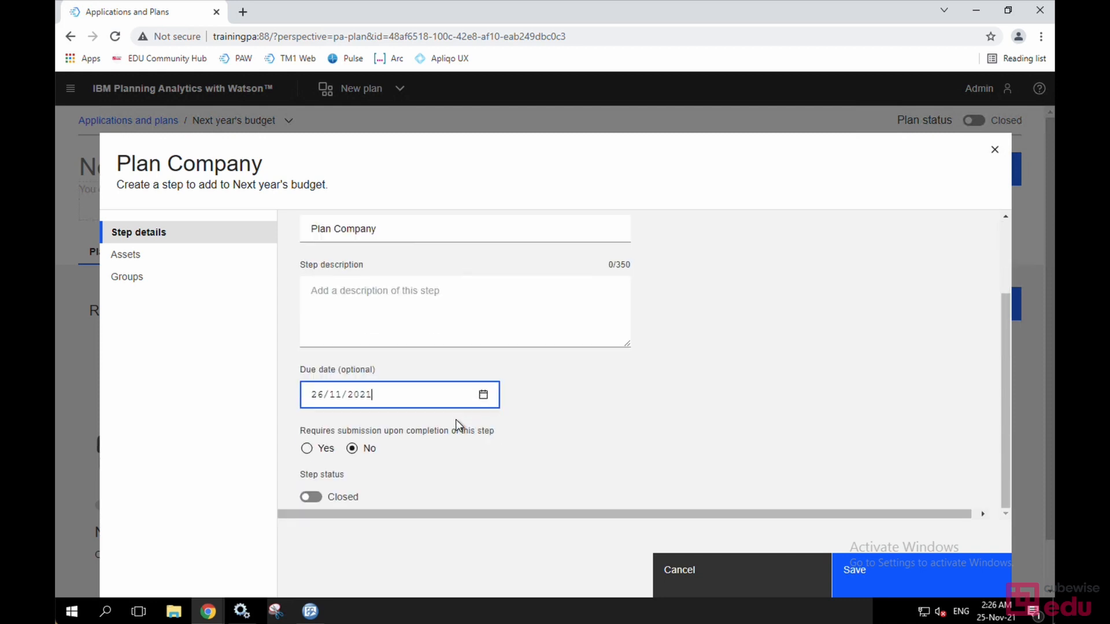
{"action": "left_click", "coordinate": [322, 456]}
{"action": "left_click", "coordinate": [317, 503]}
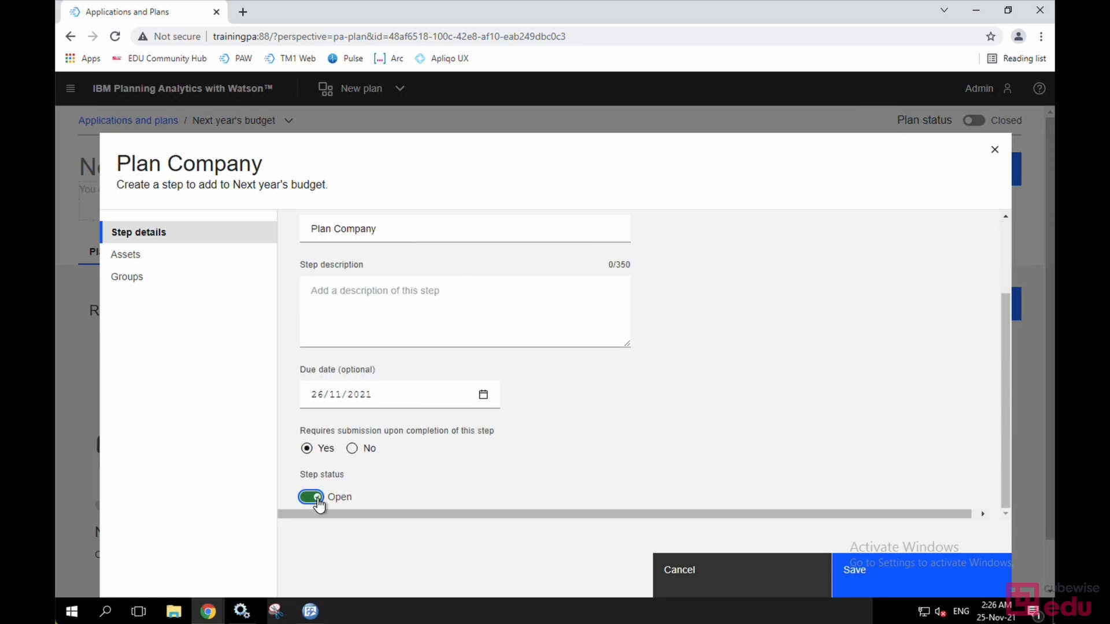
Include the Company Dashboard and Deeper Analysis assets in the Plan Company step, give the CEO group access, and save it.
{"action": "left_click", "coordinate": [131, 259]}
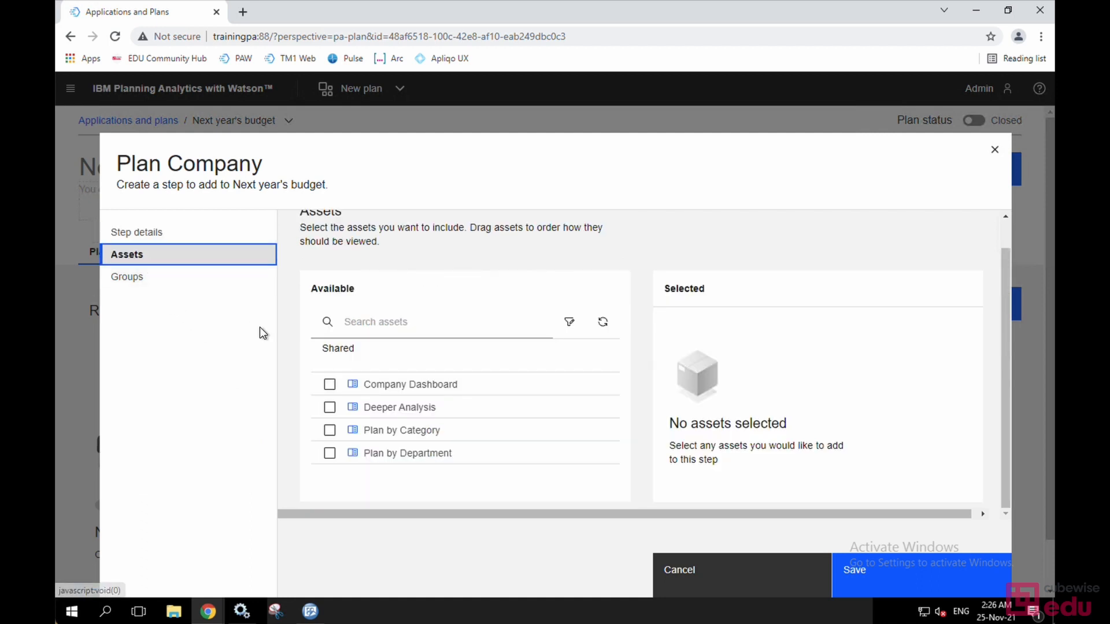
{"action": "left_click", "coordinate": [330, 384]}
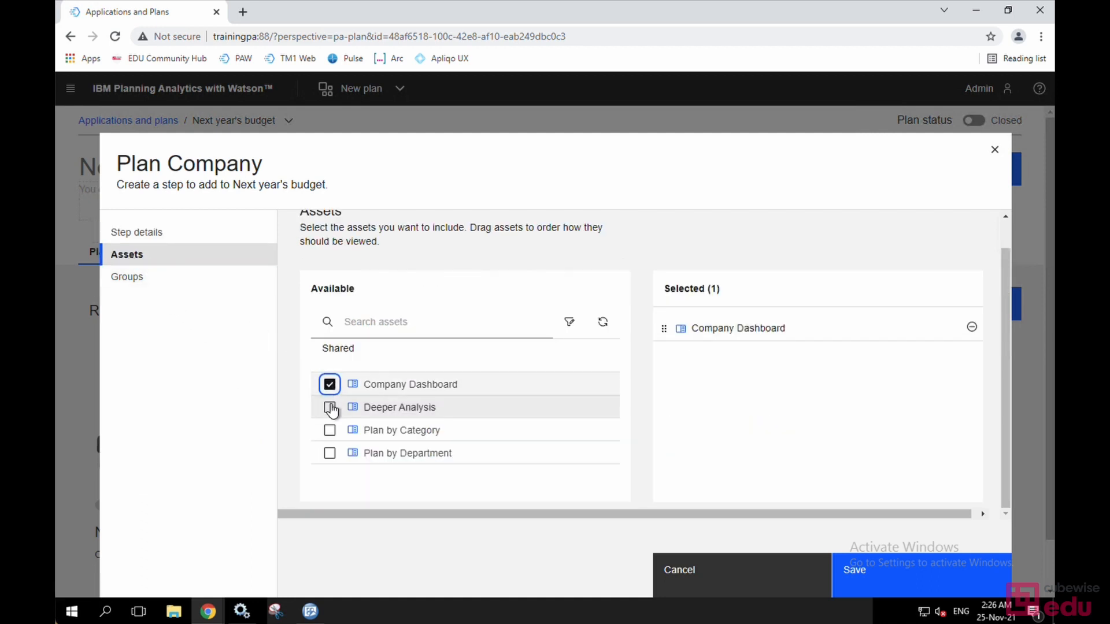
{"action": "left_click", "coordinate": [330, 407]}
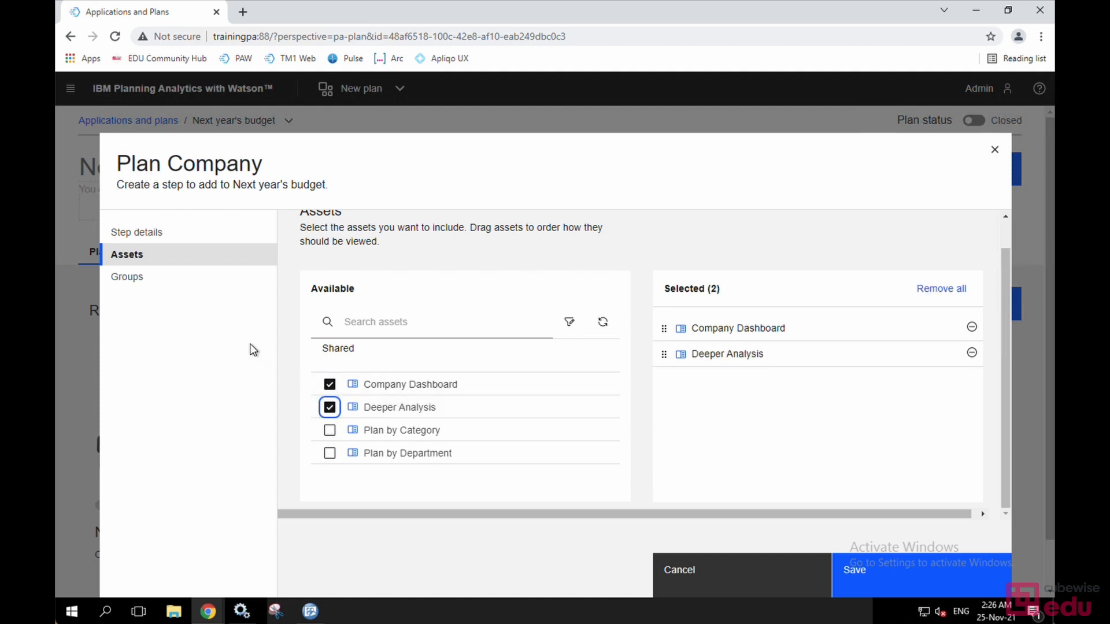
{"action": "left_click", "coordinate": [180, 280]}
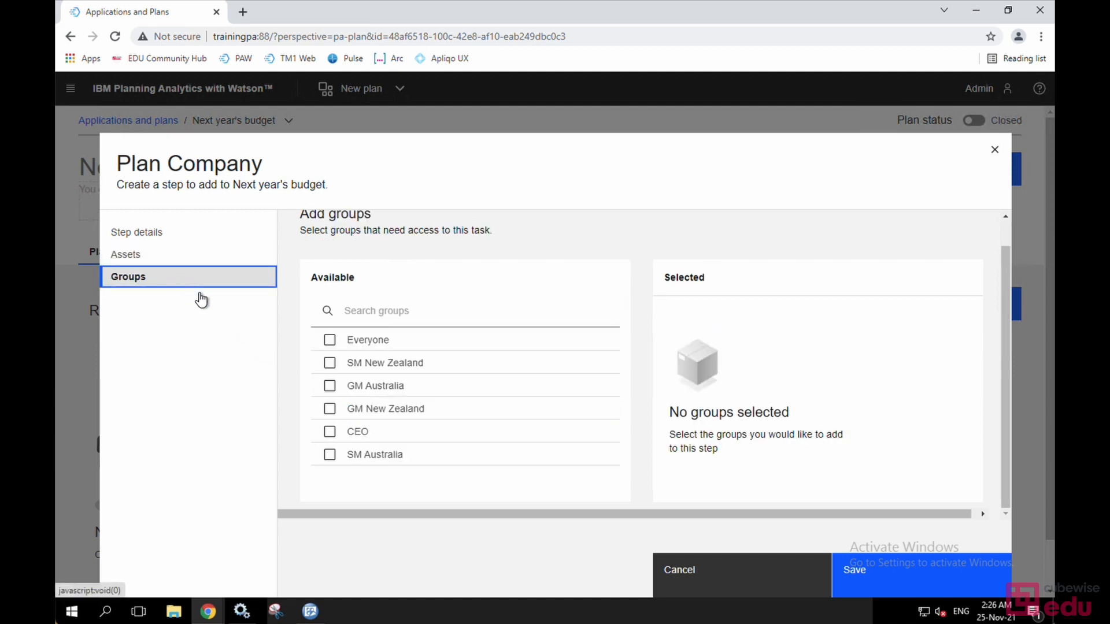
{"action": "left_click", "coordinate": [330, 434]}
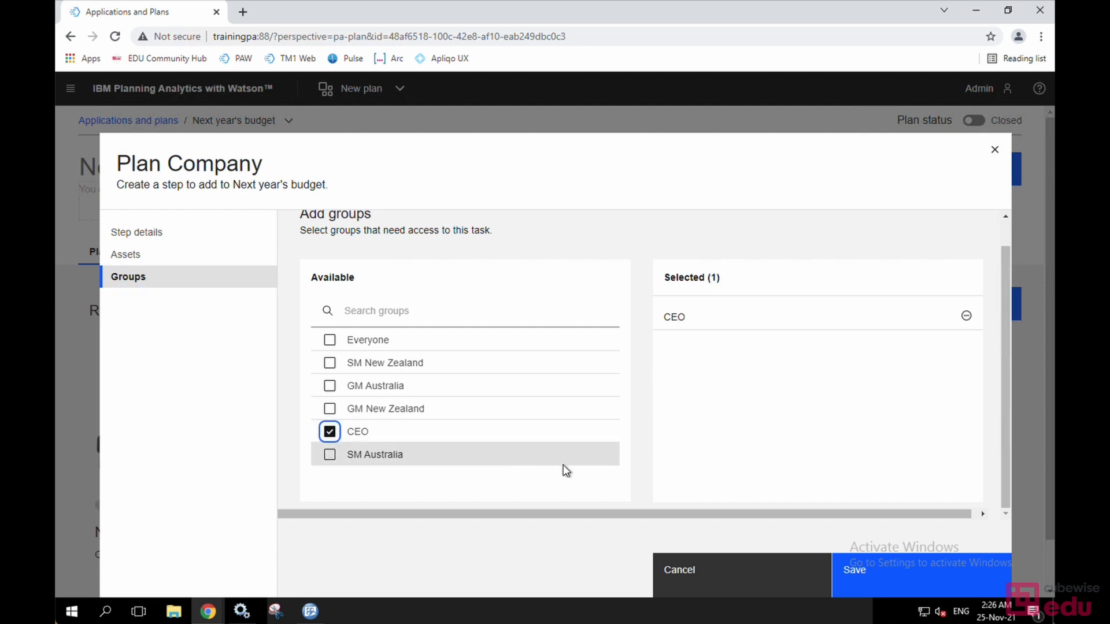
{"action": "left_click", "coordinate": [875, 567]}
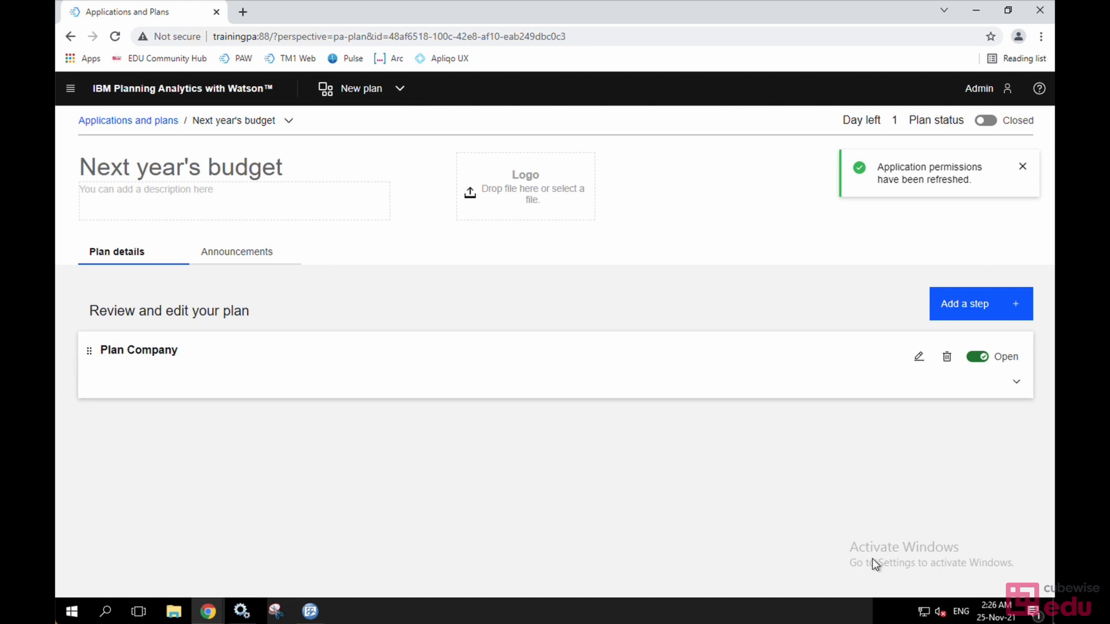
Add a second plan step named "Plan Department" due 26/11/2021, with submission required on completion and its status set to Open.
{"action": "left_click", "coordinate": [950, 310]}
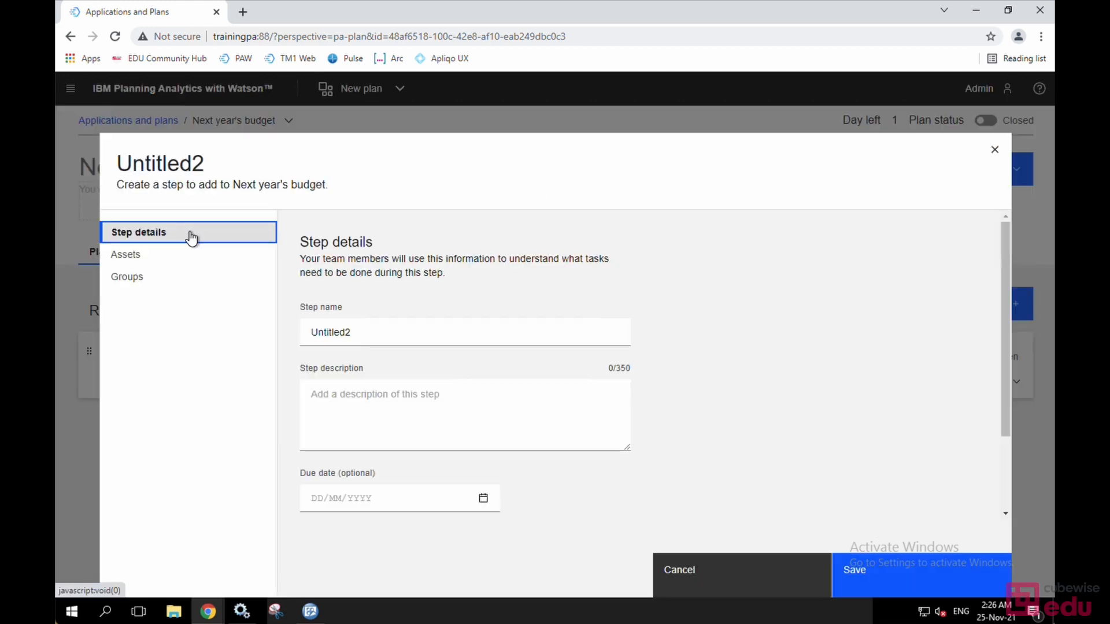
{"action": "left_click_drag", "start_coordinate": [347, 332], "coordinate": [312, 332]}
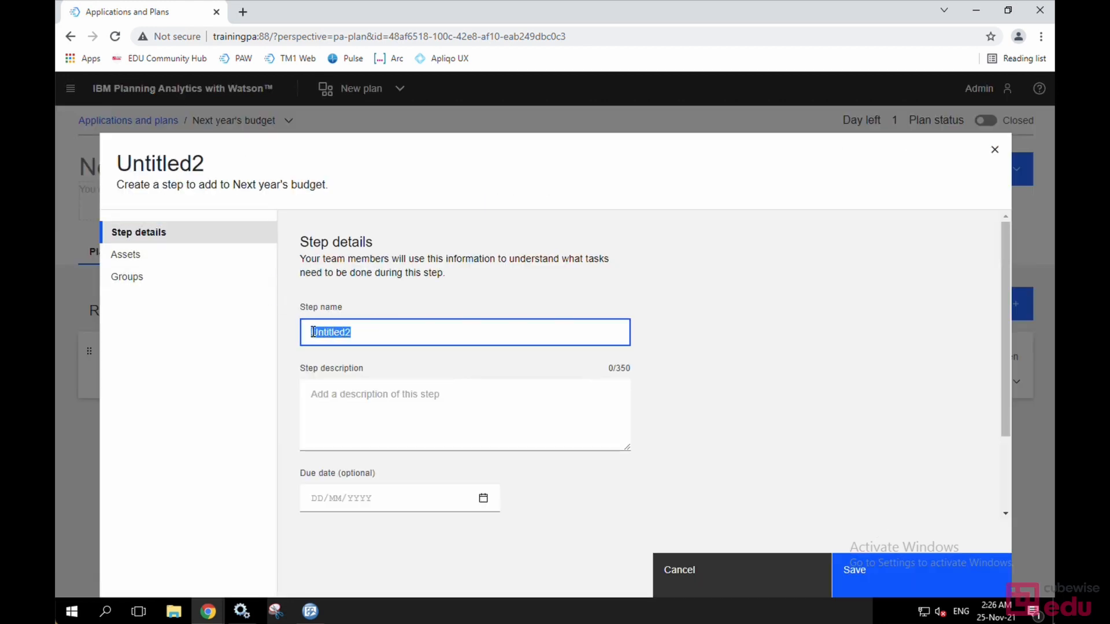
{"action": "type", "text": "Plan Department"}
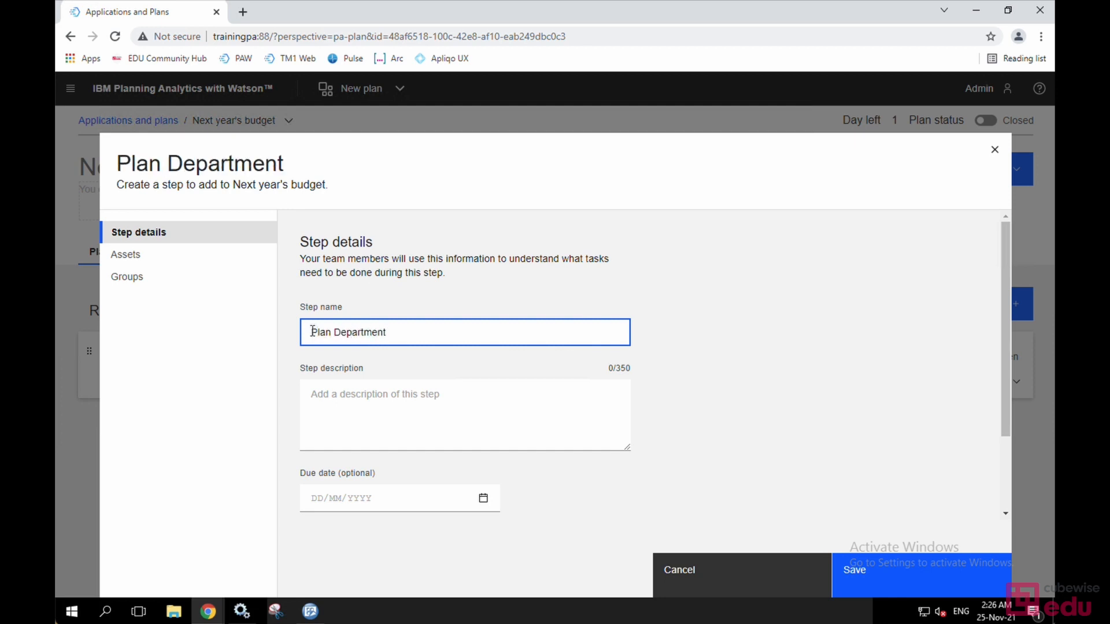
{"action": "left_click", "coordinate": [329, 495]}
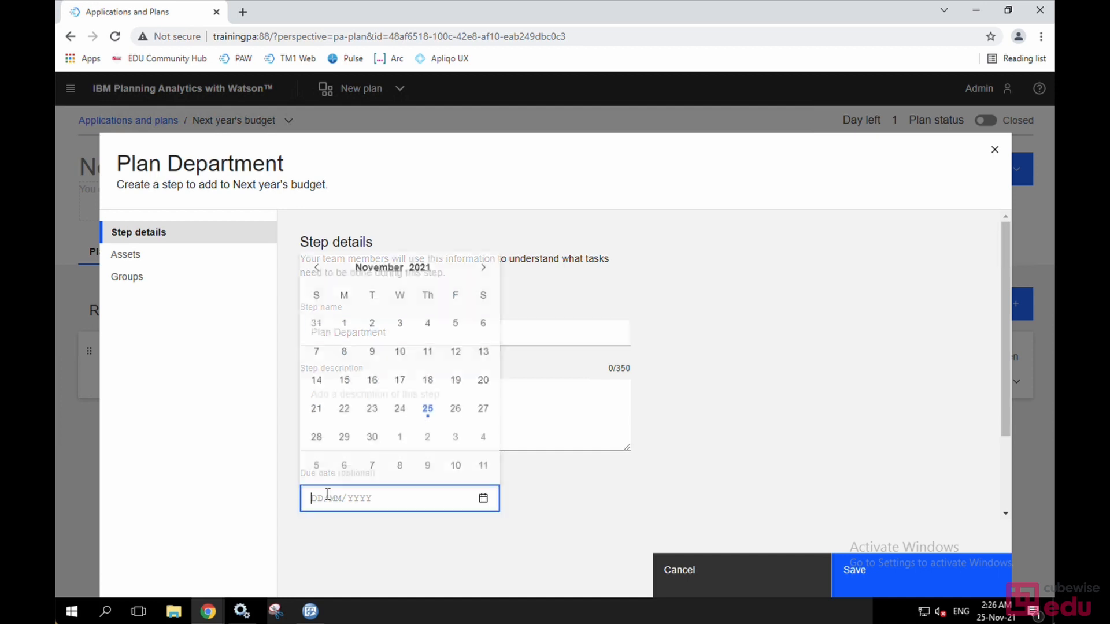
{"action": "left_click", "coordinate": [456, 412]}
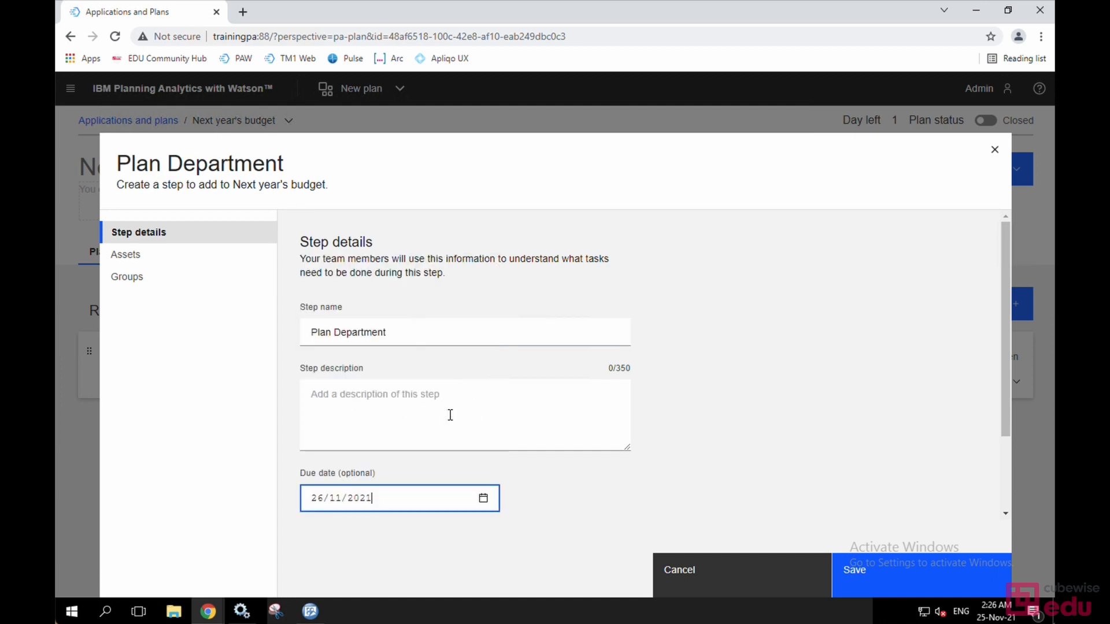
{"action": "scroll", "coordinate": [453, 418], "scroll_direction": "down", "scroll_amount": 2}
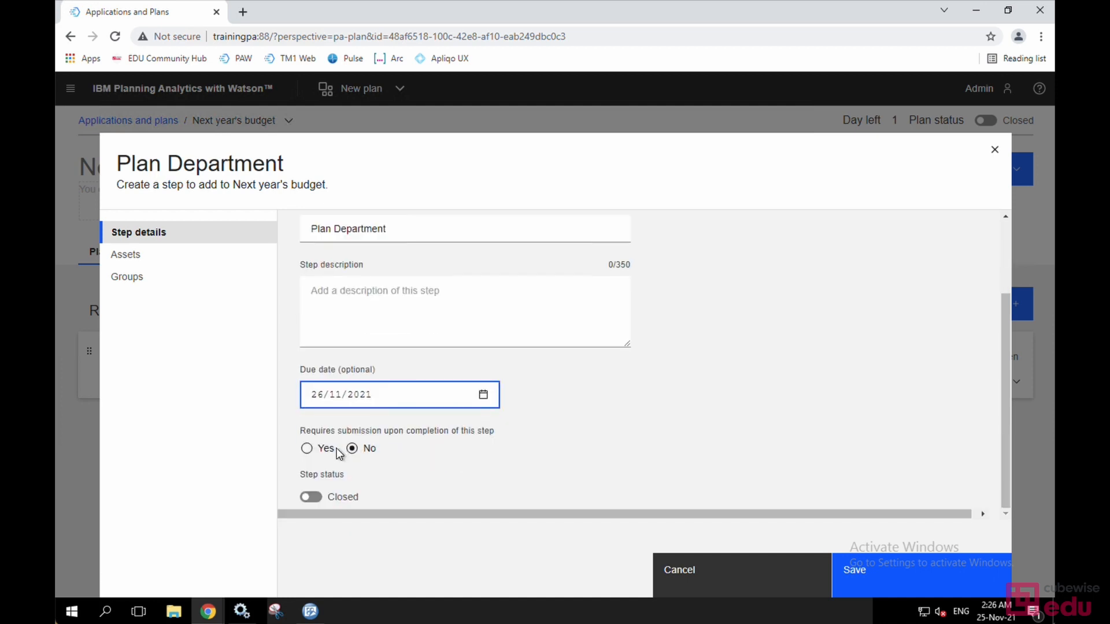
{"action": "left_click", "coordinate": [309, 449]}
{"action": "left_click", "coordinate": [313, 497]}
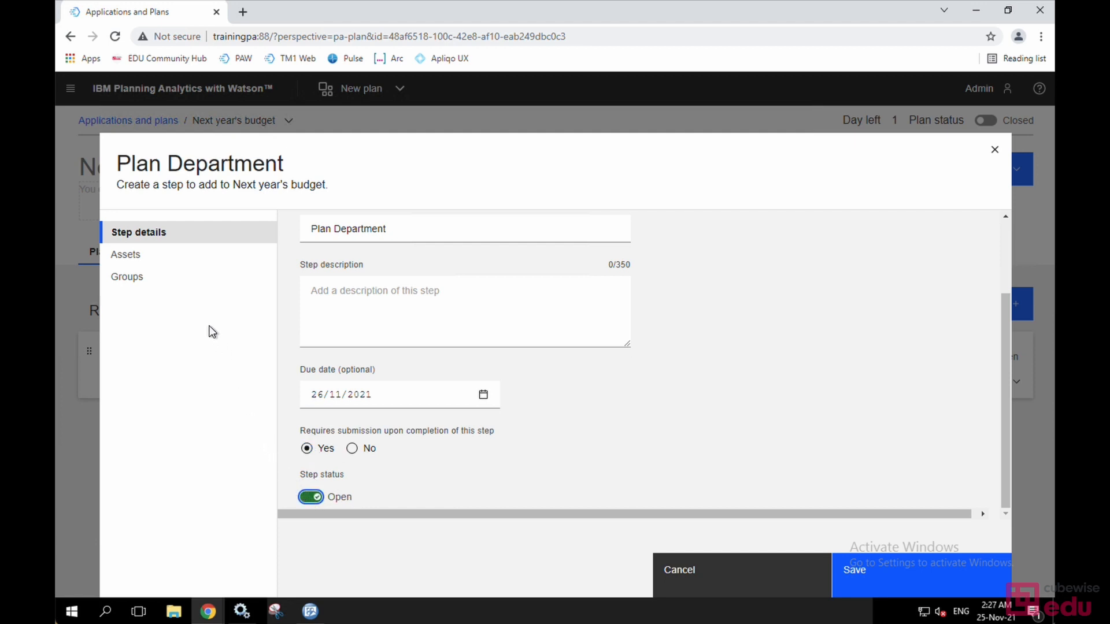
Include the Plan by Department asset in the Plan Department step, give GM Australia and GM New Zealand access, save it, and set the plan status to Open.
{"action": "left_click", "coordinate": [142, 259]}
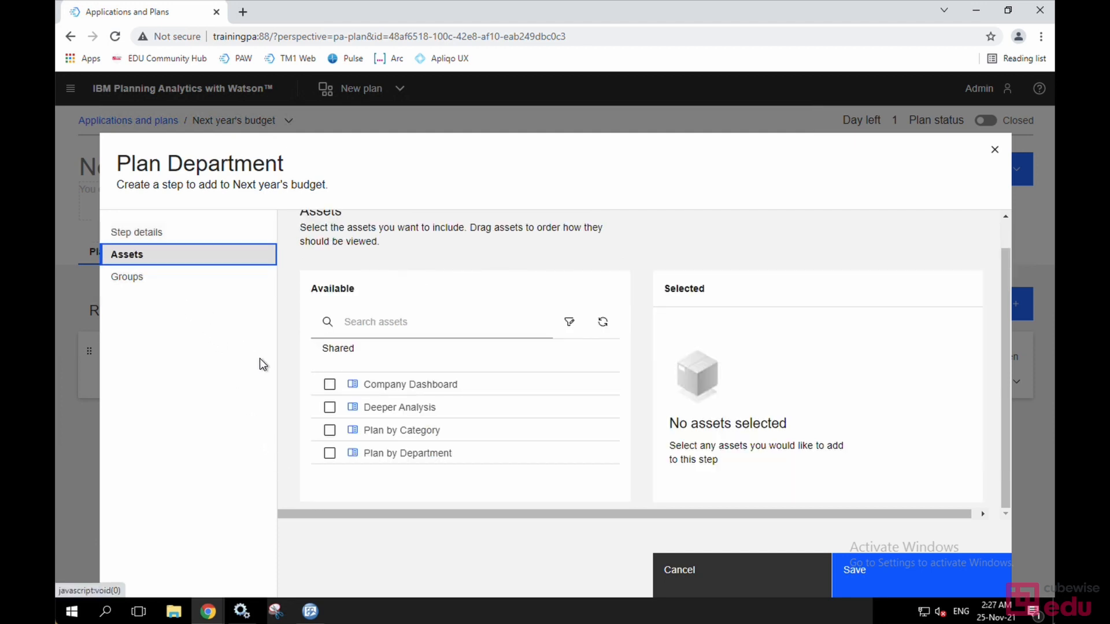
{"action": "left_click", "coordinate": [330, 453]}
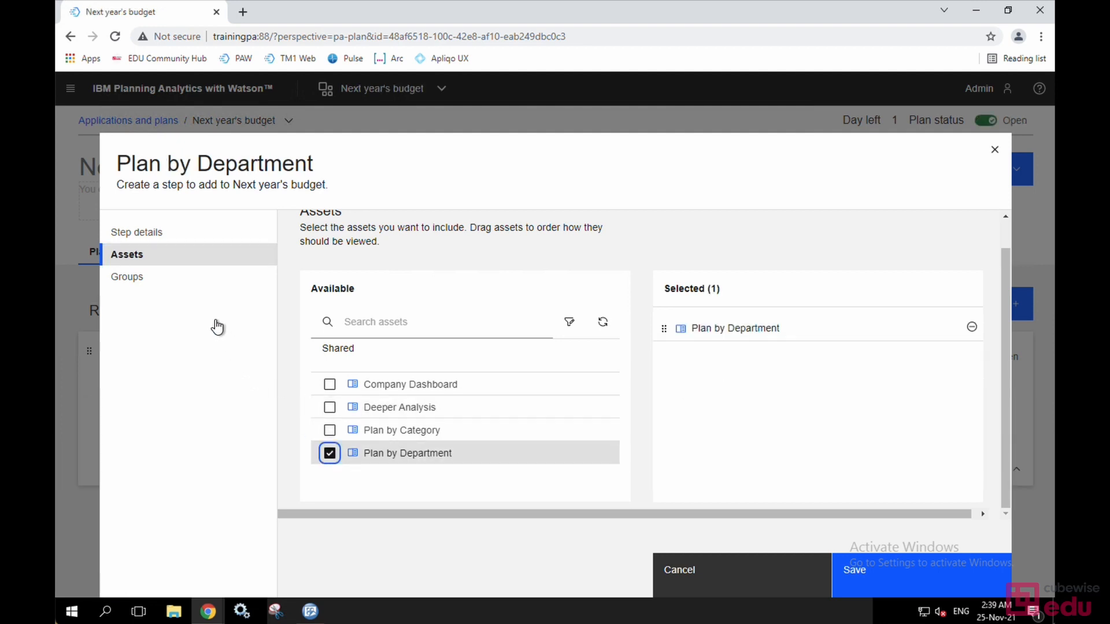
{"action": "left_click", "coordinate": [183, 282]}
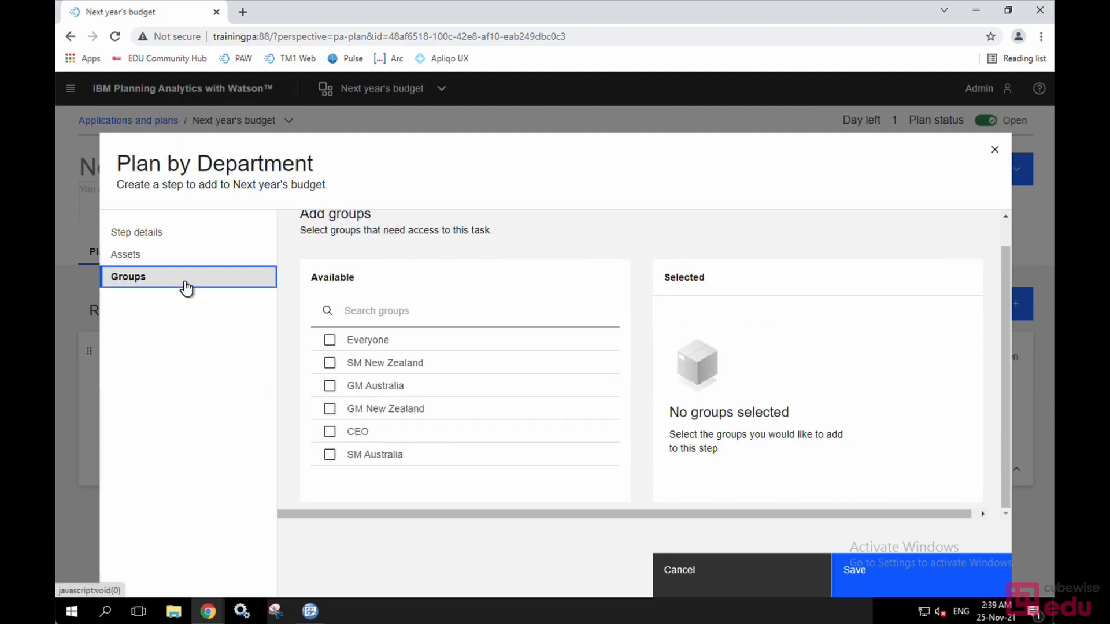
{"action": "left_click", "coordinate": [329, 386]}
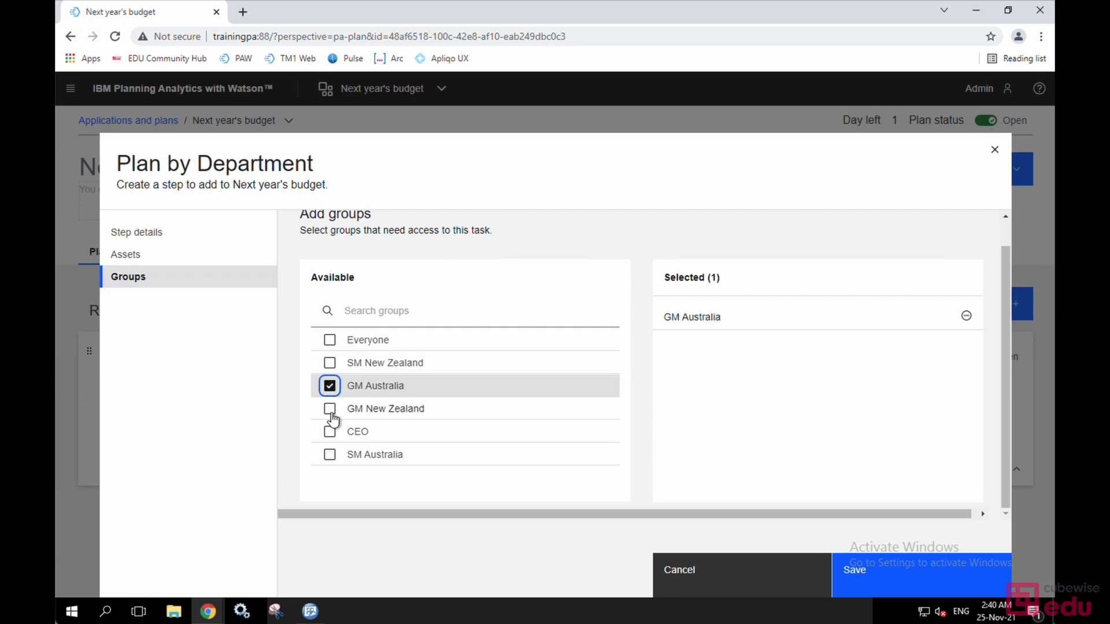
{"action": "left_click", "coordinate": [330, 409]}
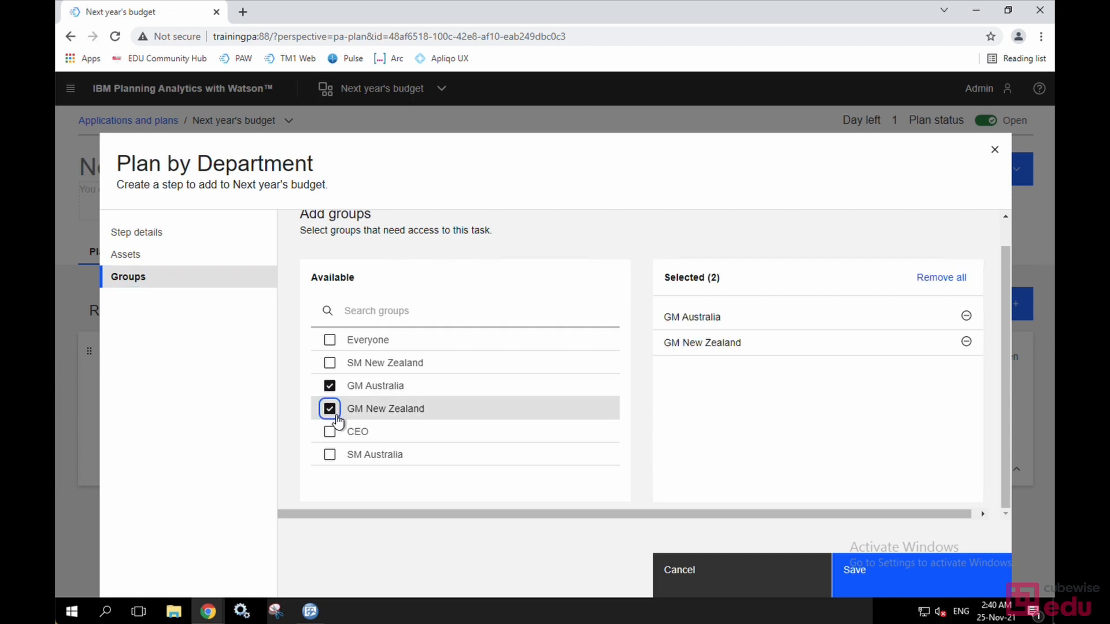
{"action": "left_click", "coordinate": [873, 572]}
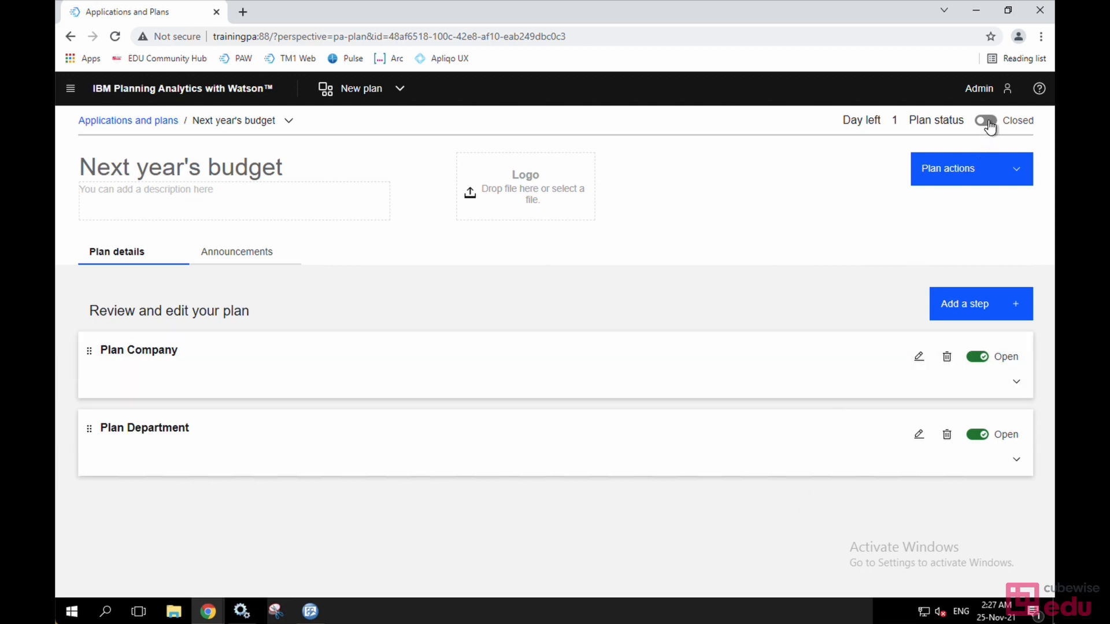
{"action": "left_click", "coordinate": [989, 124]}
Go to the Users & Groups administration and review the role options for the first user in the list.
{"action": "left_click", "coordinate": [71, 88]}
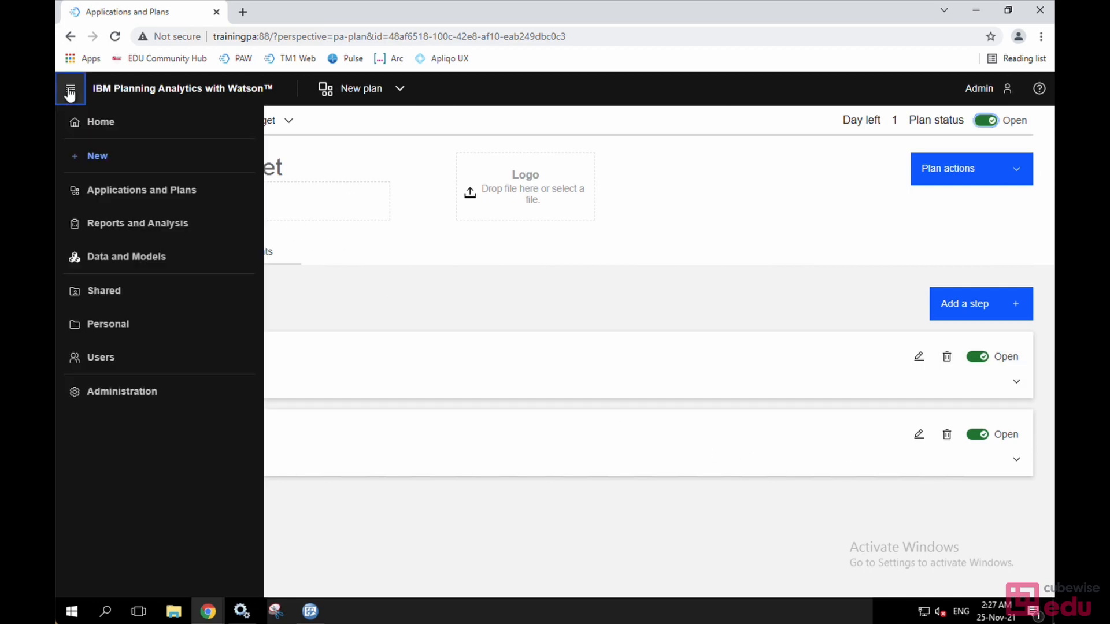
{"action": "left_click", "coordinate": [117, 394]}
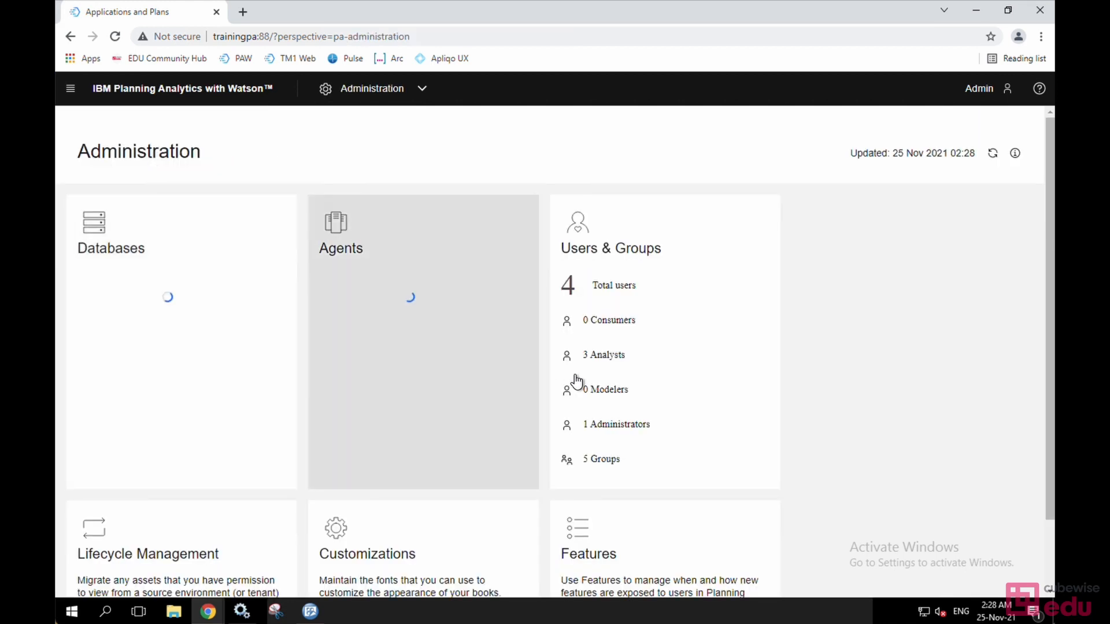
{"action": "left_click", "coordinate": [576, 381]}
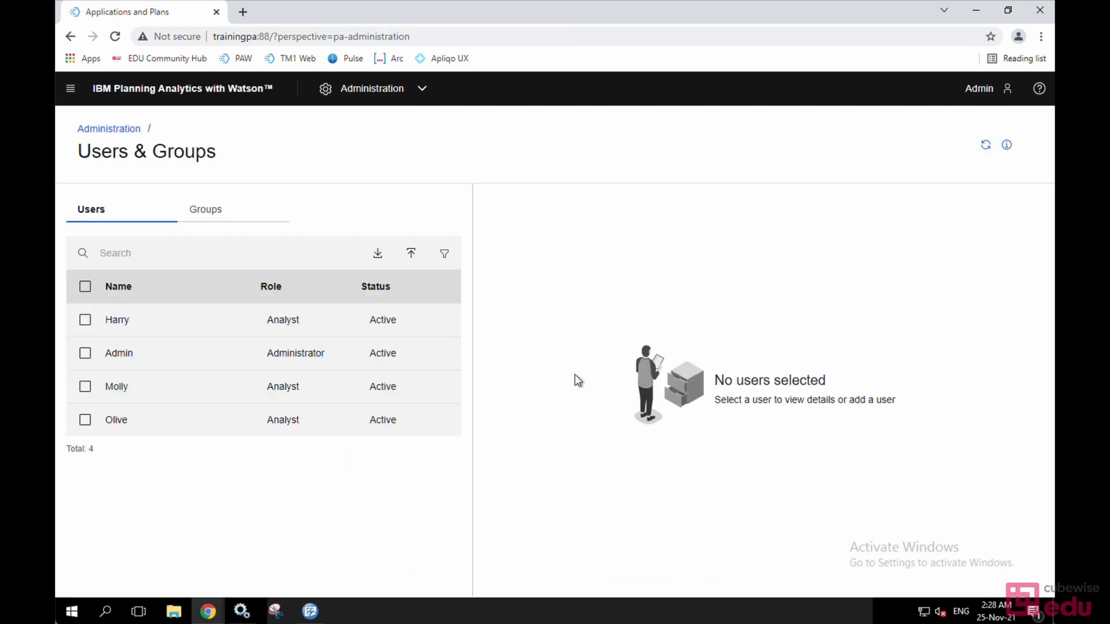
{"action": "left_click", "coordinate": [195, 327]}
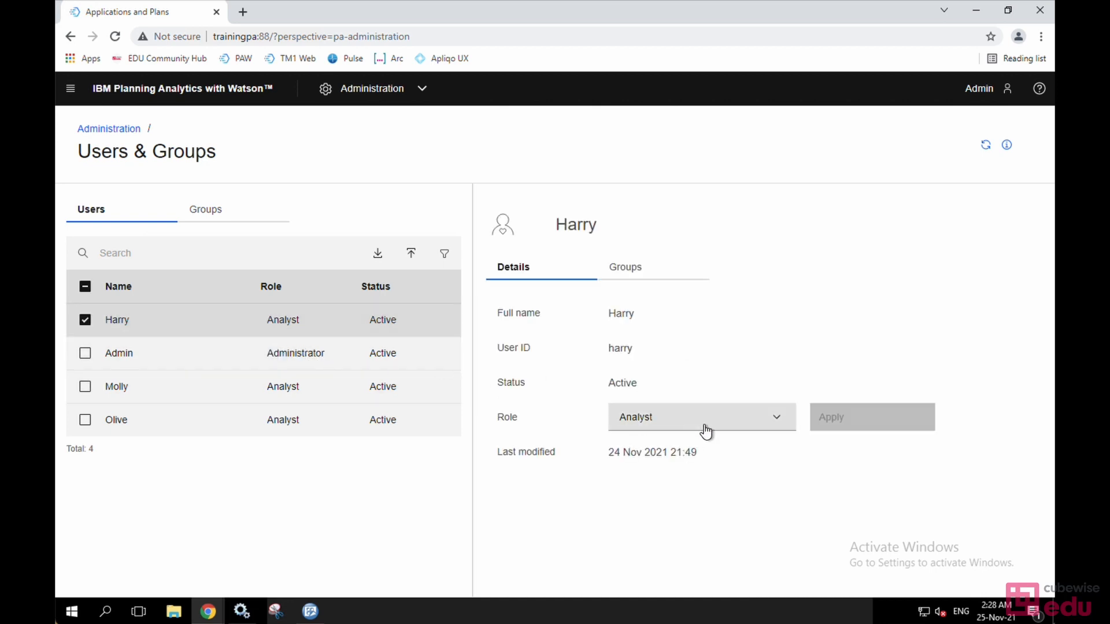
{"action": "left_click", "coordinate": [744, 425]}
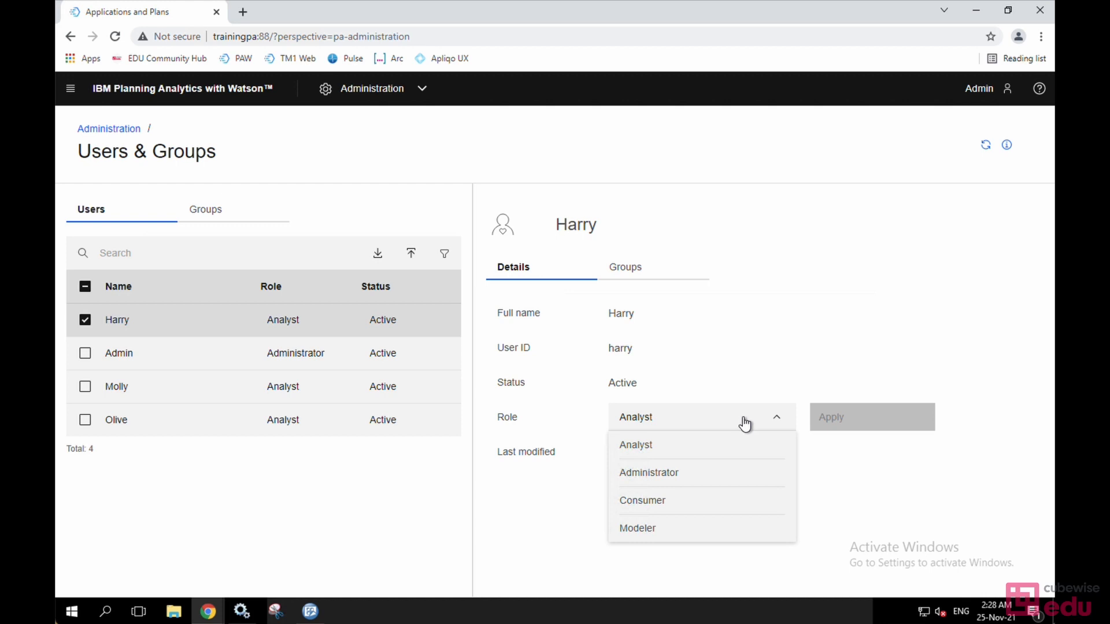
{"action": "left_click", "coordinate": [744, 422]}
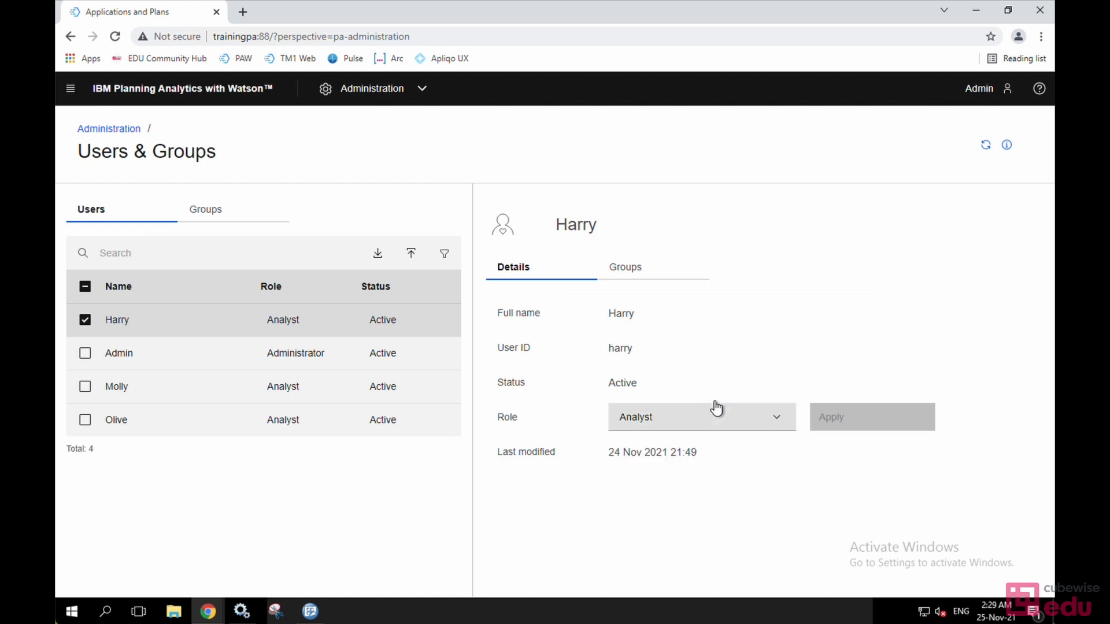
Review the members of the CEO group, including its user management list, and the members of the GM Australia group.
{"action": "left_click", "coordinate": [220, 213]}
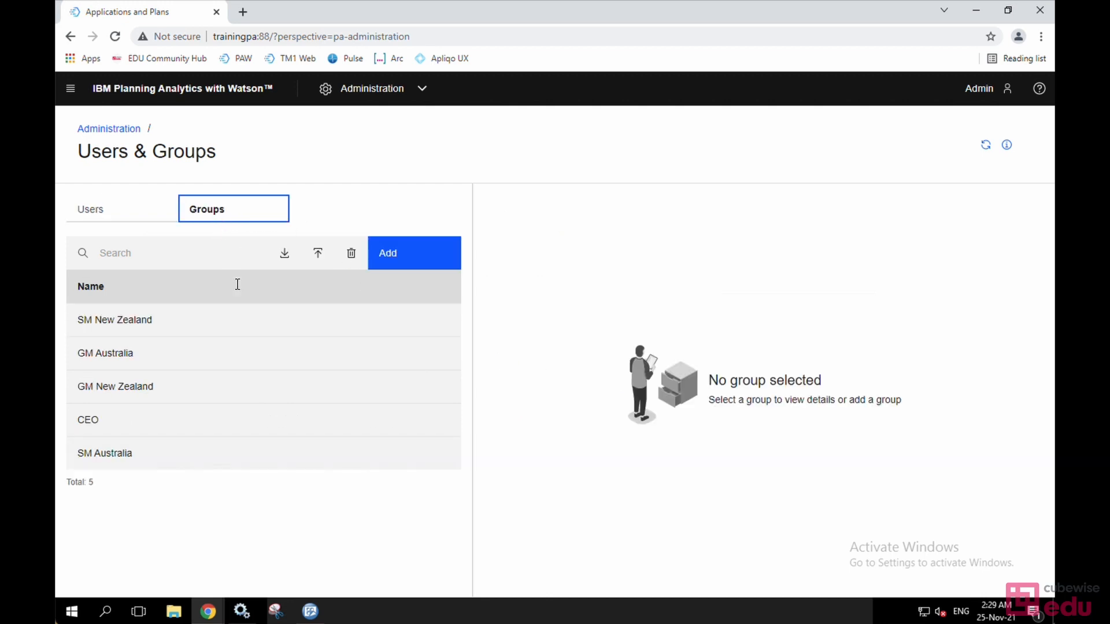
{"action": "left_click", "coordinate": [257, 425]}
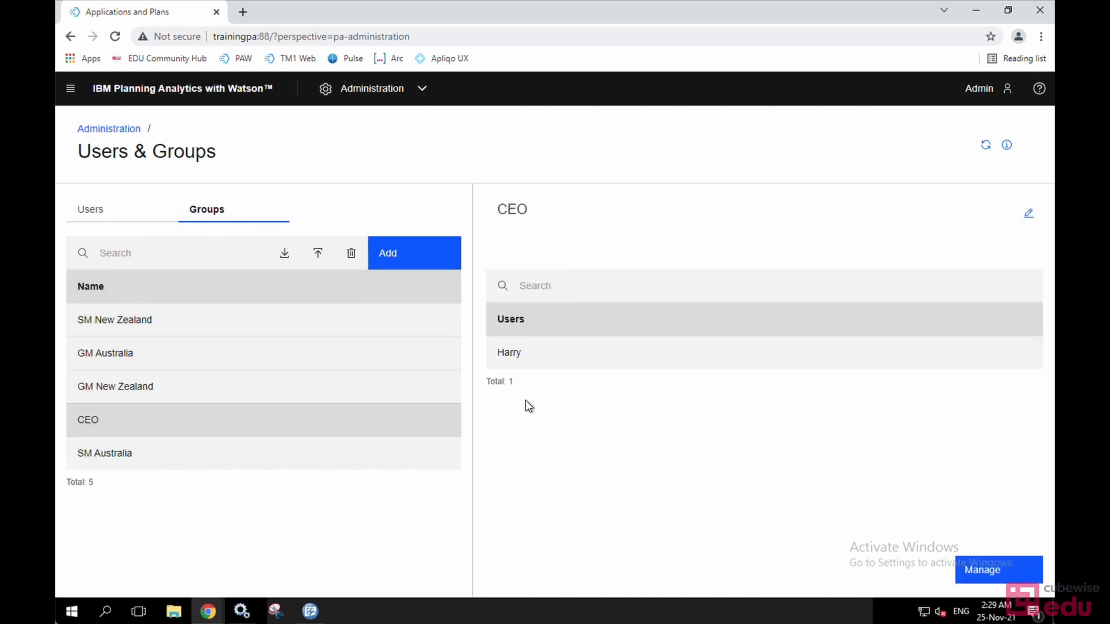
{"action": "left_click", "coordinate": [1029, 565]}
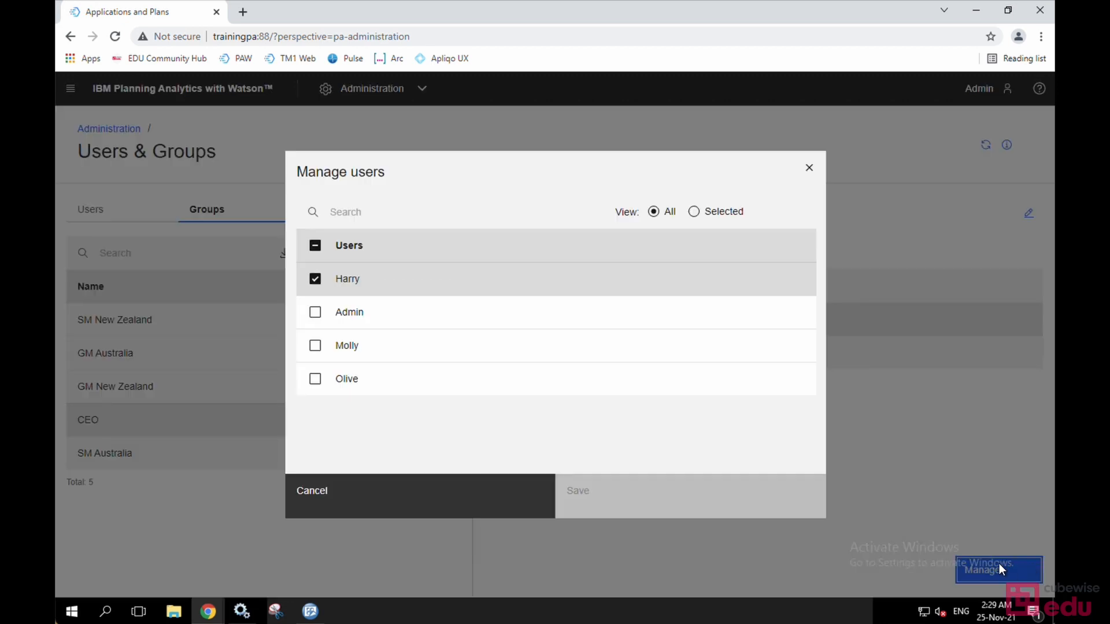
{"action": "left_click", "coordinate": [433, 483]}
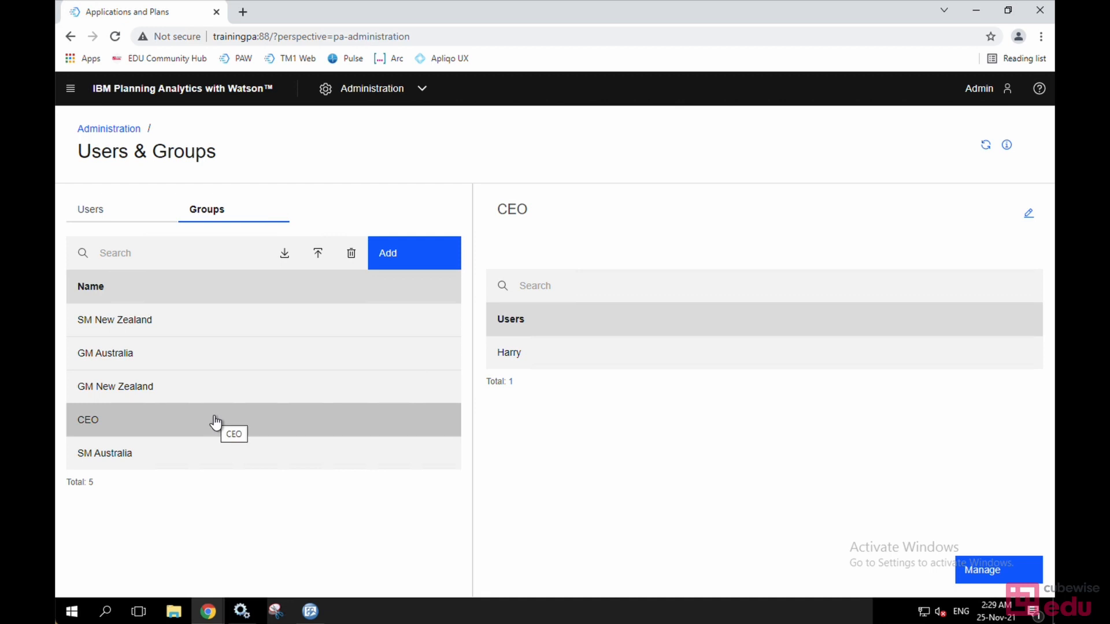
{"action": "left_click", "coordinate": [207, 361]}
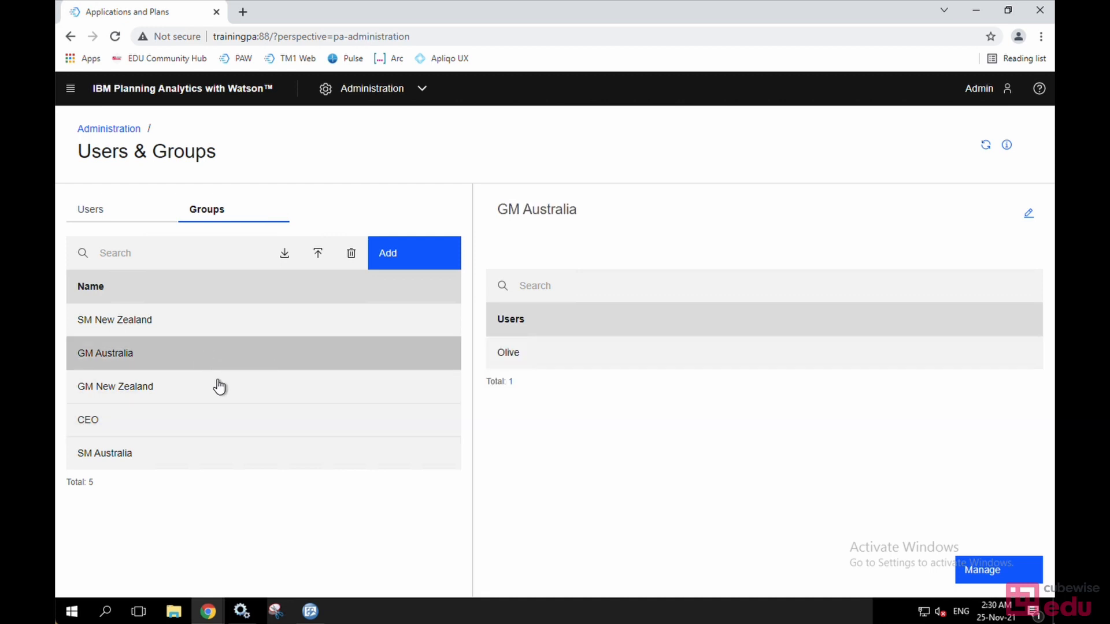
Add the analyst listed directly after Admin to the GM New Zealand group and save the membership.
{"action": "left_click", "coordinate": [219, 386]}
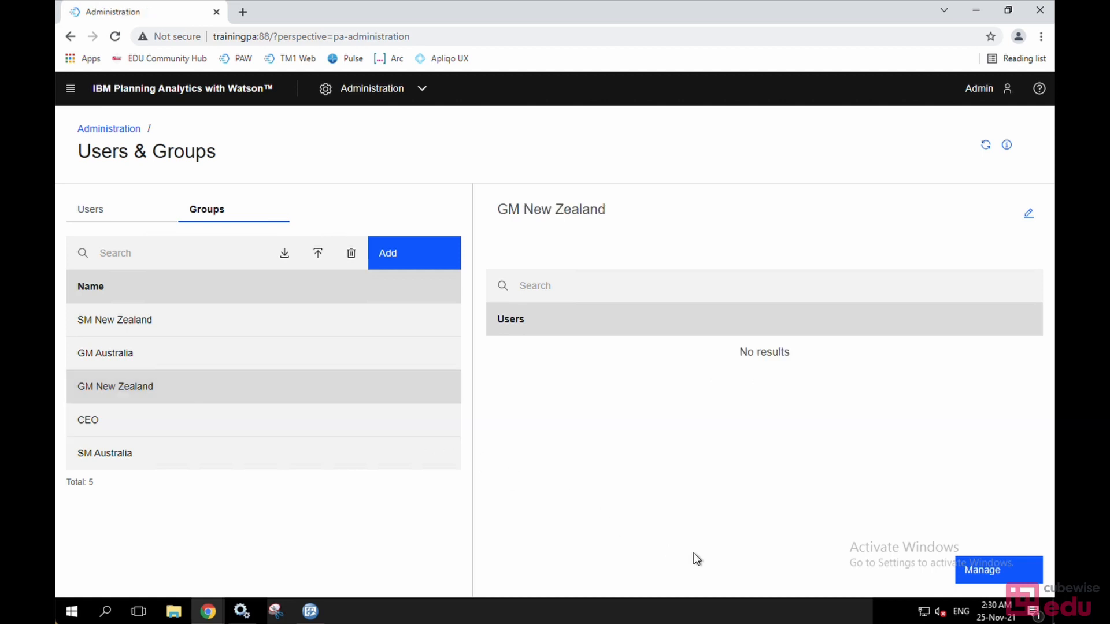
{"action": "left_click", "coordinate": [977, 574]}
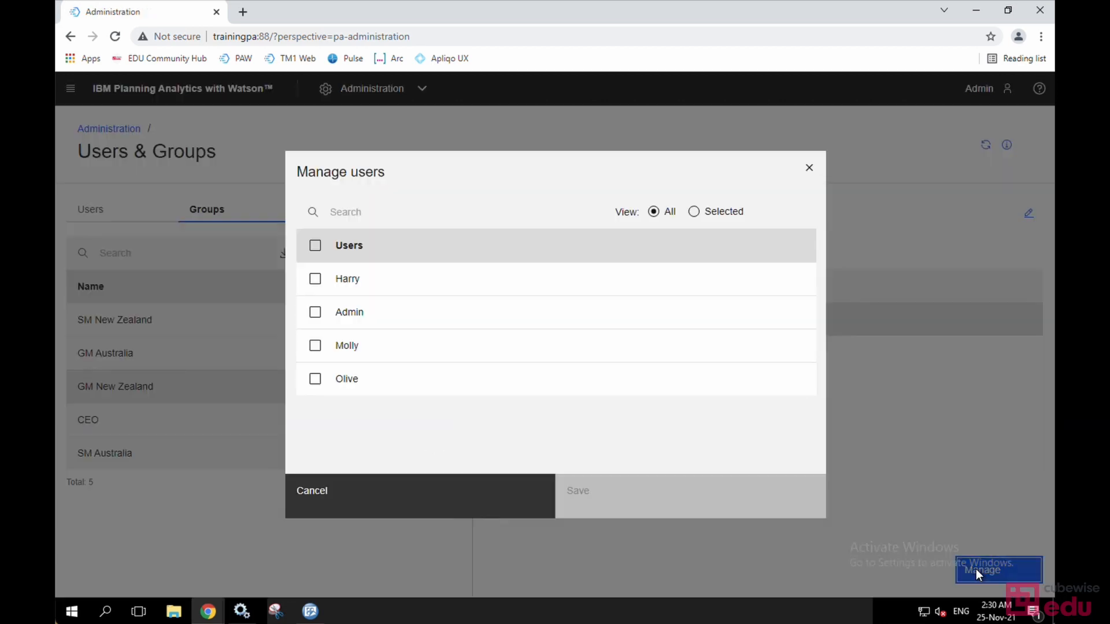
{"action": "double_click", "coordinate": [312, 346]}
{"action": "left_click", "coordinate": [314, 345]}
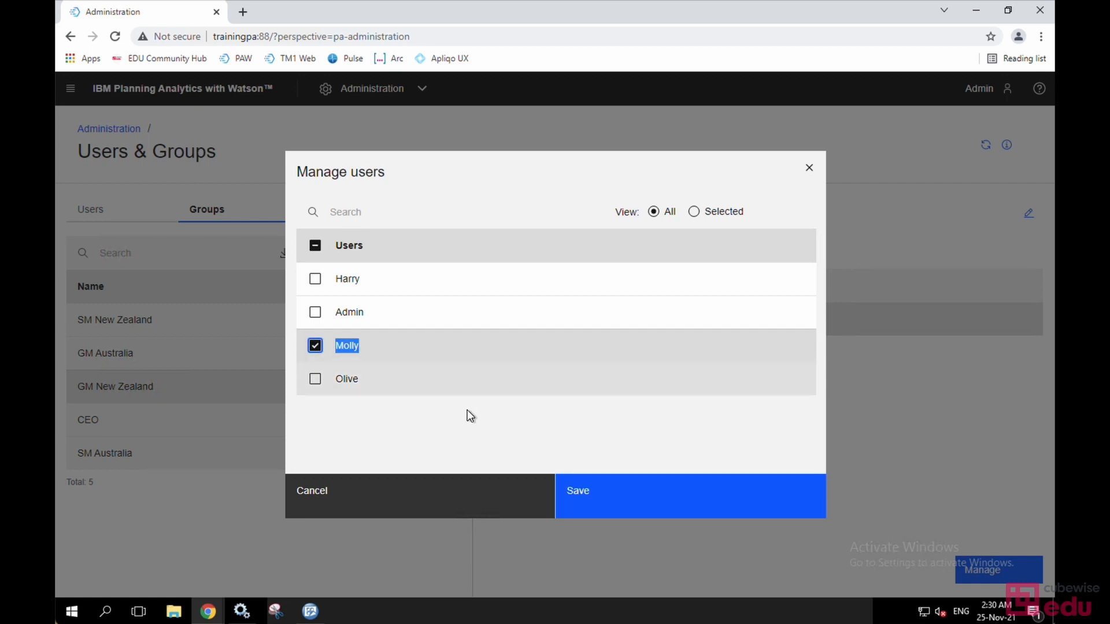
{"action": "left_click", "coordinate": [610, 486]}
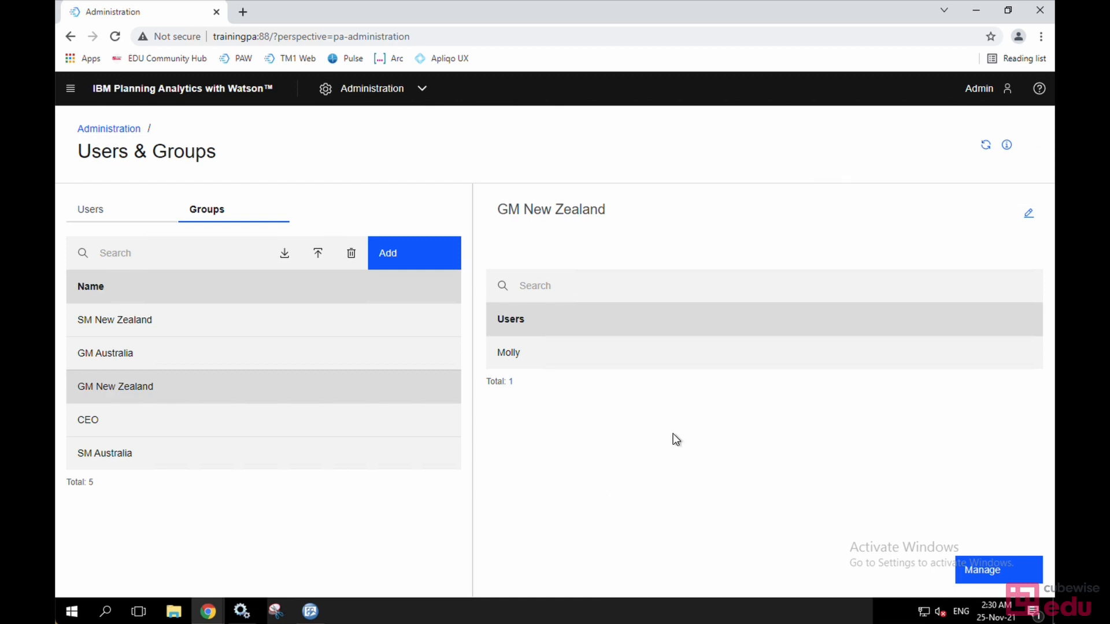
Open an incognito browser window, load the PAW site, and sign in as the user who belongs to the CEO group.
{"action": "left_click", "coordinate": [1040, 36]}
{"action": "left_click", "coordinate": [980, 86]}
{"action": "left_click", "coordinate": [203, 60]}
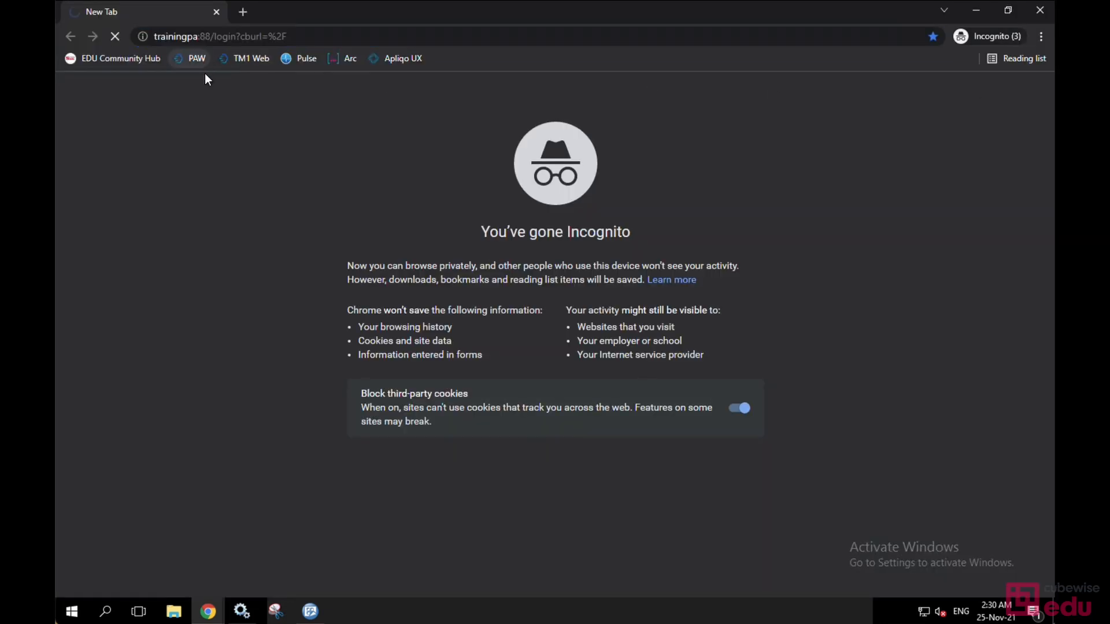
{"action": "key", "text": "Return"}
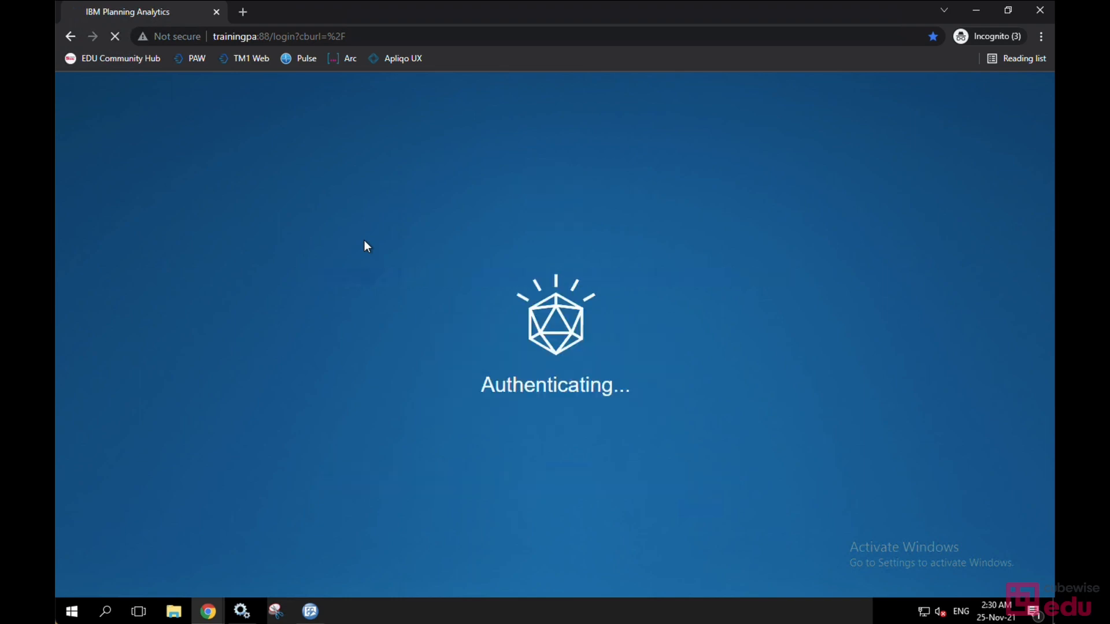
Open the Next year's budget application and view the Plan Company task's Deeper Analysis and Company Dashboard assets.
{"action": "scroll", "coordinate": [364, 240], "scroll_direction": "down", "scroll_amount": 7}
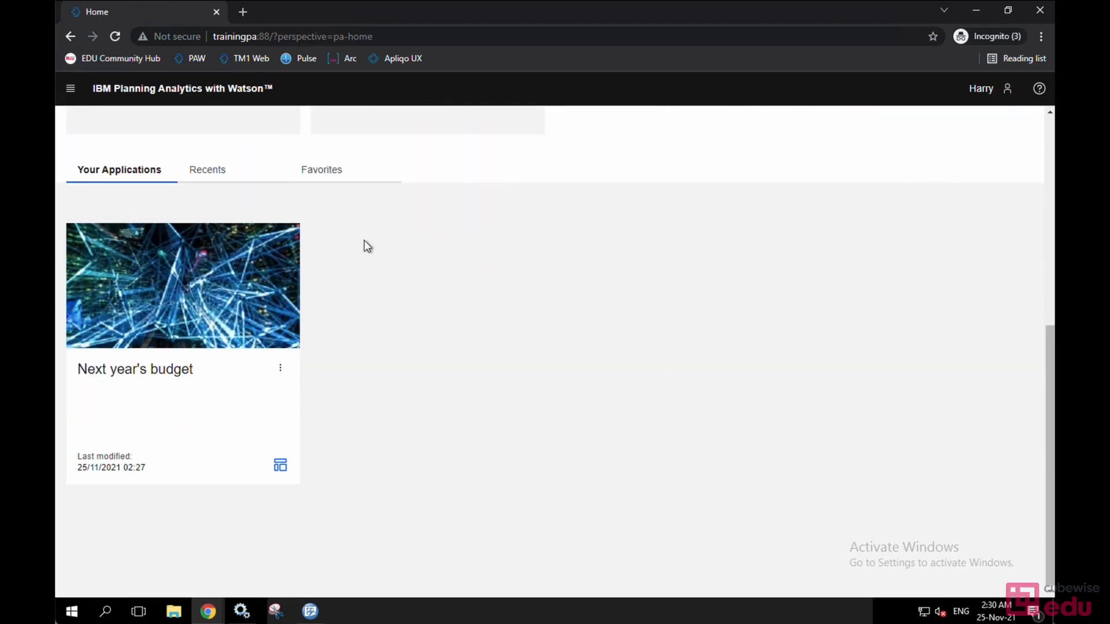
{"action": "left_click", "coordinate": [230, 289]}
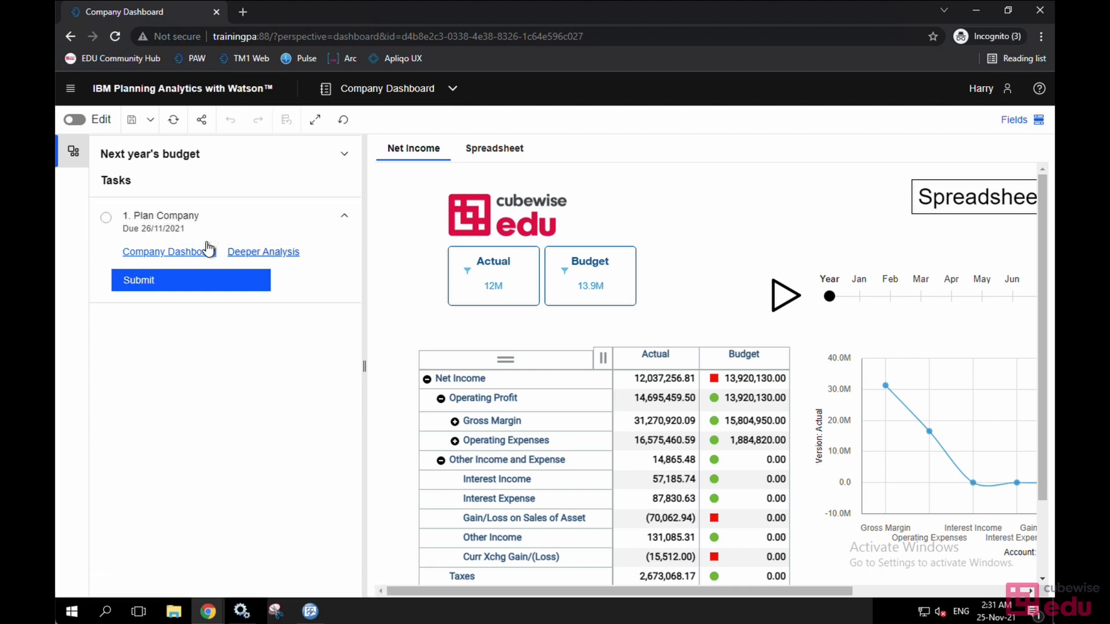
{"action": "left_click", "coordinate": [236, 260]}
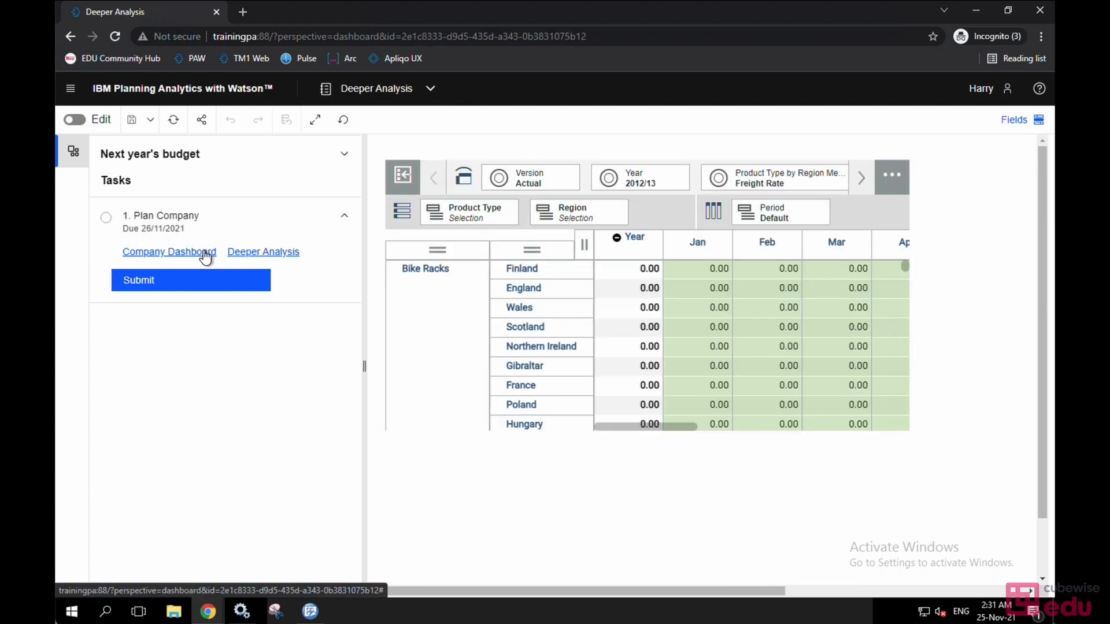
{"action": "left_click", "coordinate": [205, 252]}
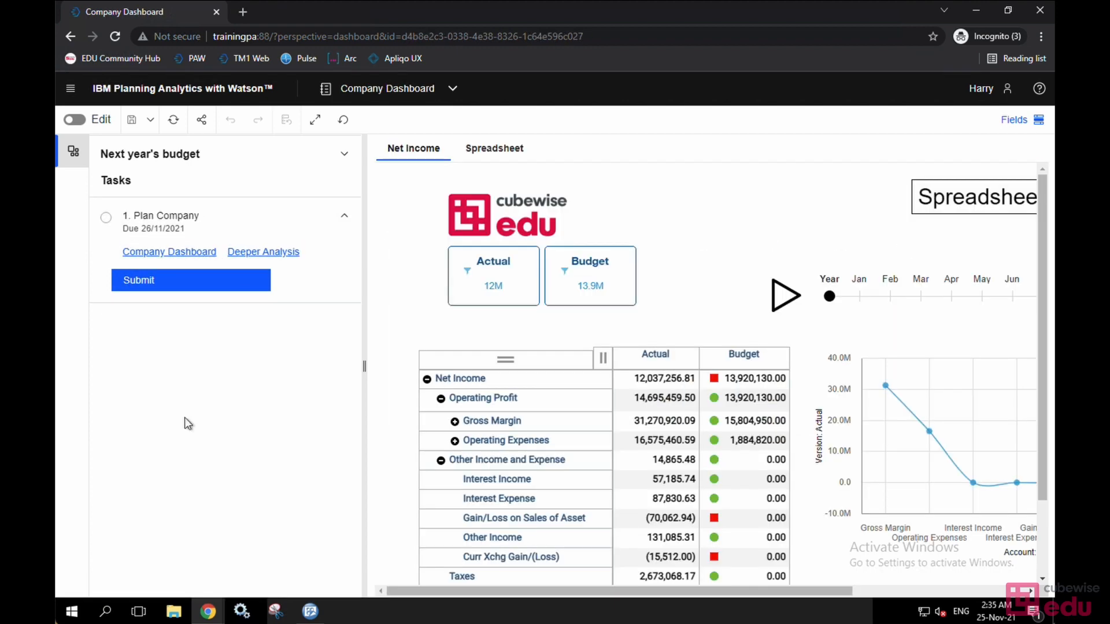
Submit the Plan Company task on behalf of the CEO group with the message "Data looks good".
{"action": "left_click", "coordinate": [218, 284]}
{"action": "left_click", "coordinate": [421, 294]}
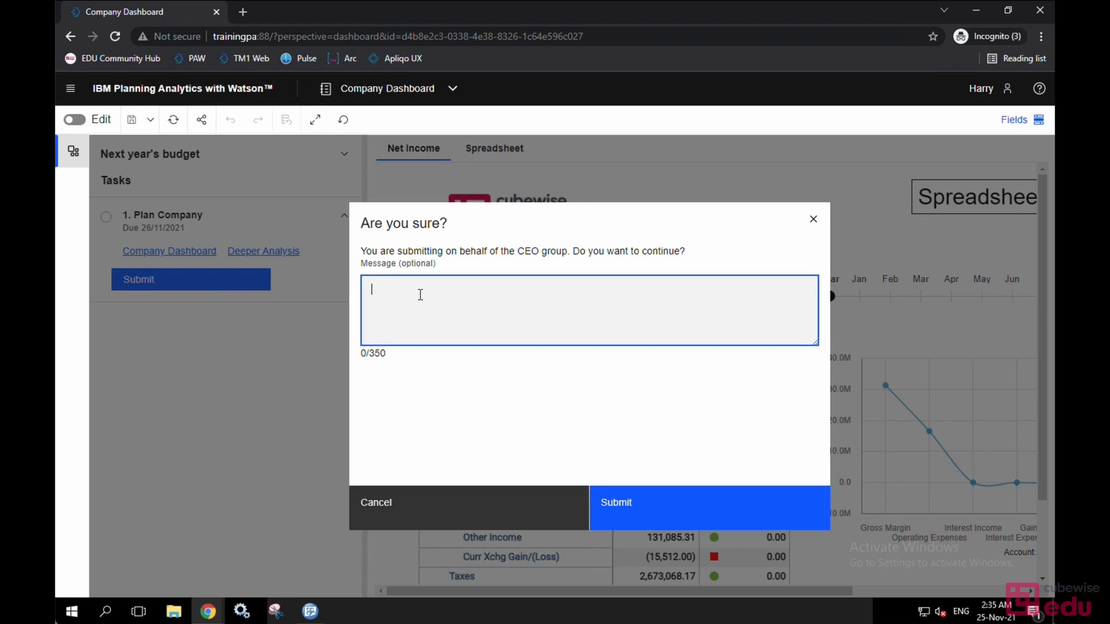
{"action": "type", "text": "Data looks good"}
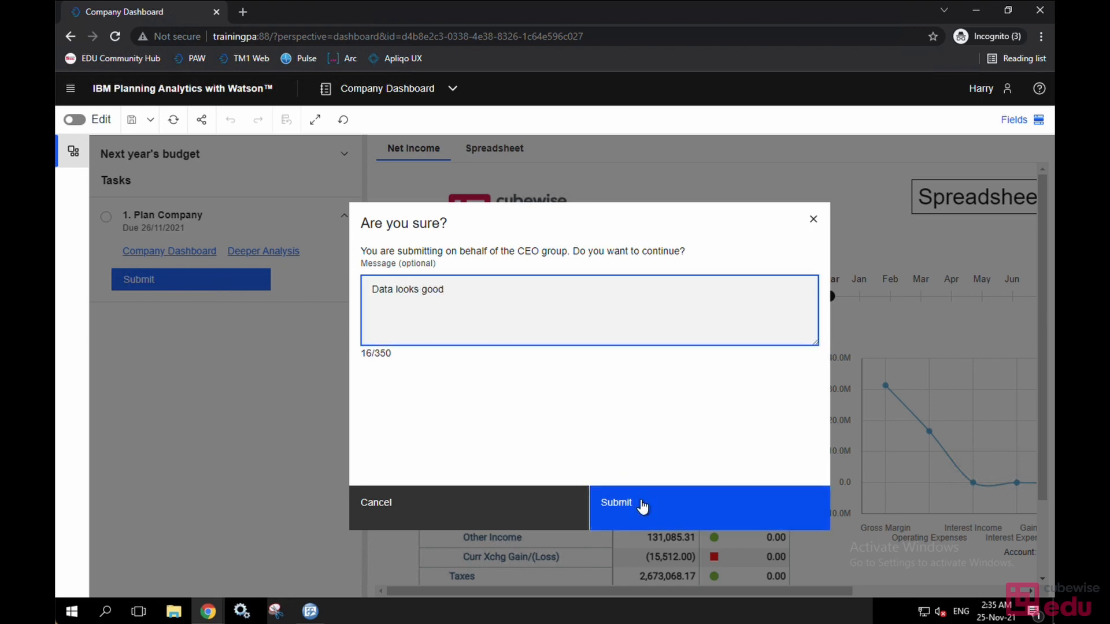
{"action": "left_click", "coordinate": [640, 503]}
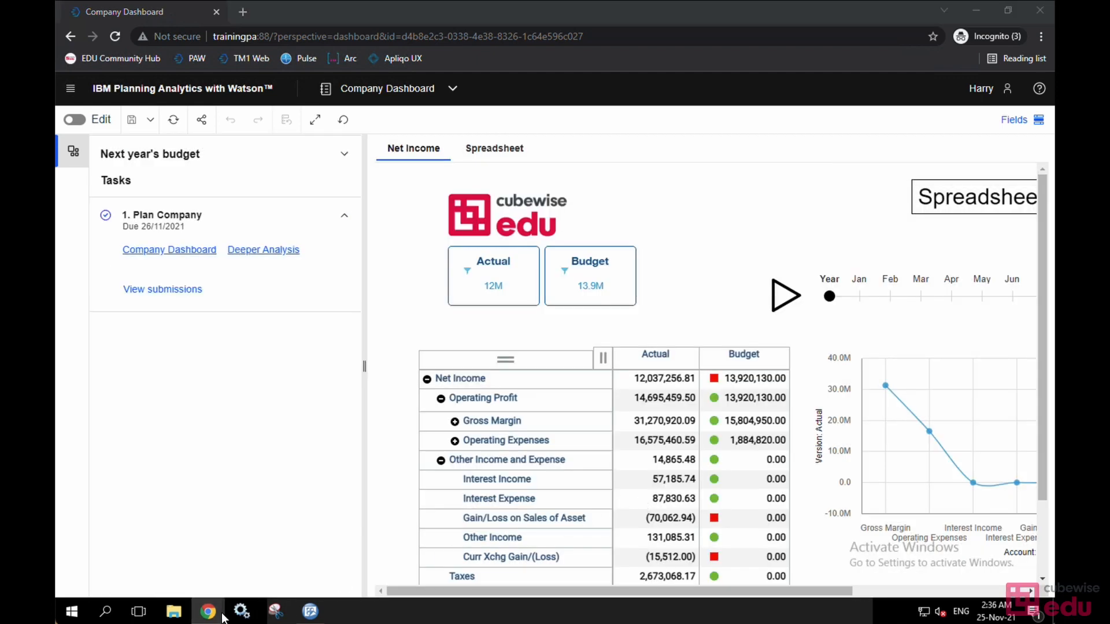
Switch back to the Admin browser window, open the Next year's budget plan, and check the Plan Company step's progress and submissions.
{"action": "mouse_move", "coordinate": [208, 612]}
{"action": "left_click", "coordinate": [365, 556]}
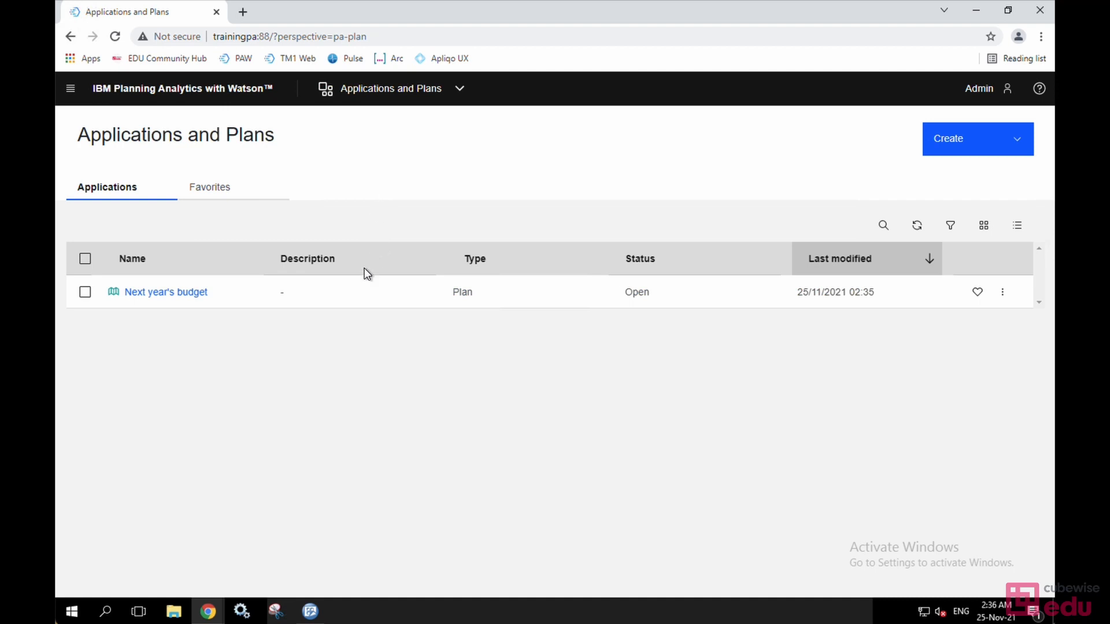
{"action": "left_click", "coordinate": [177, 293]}
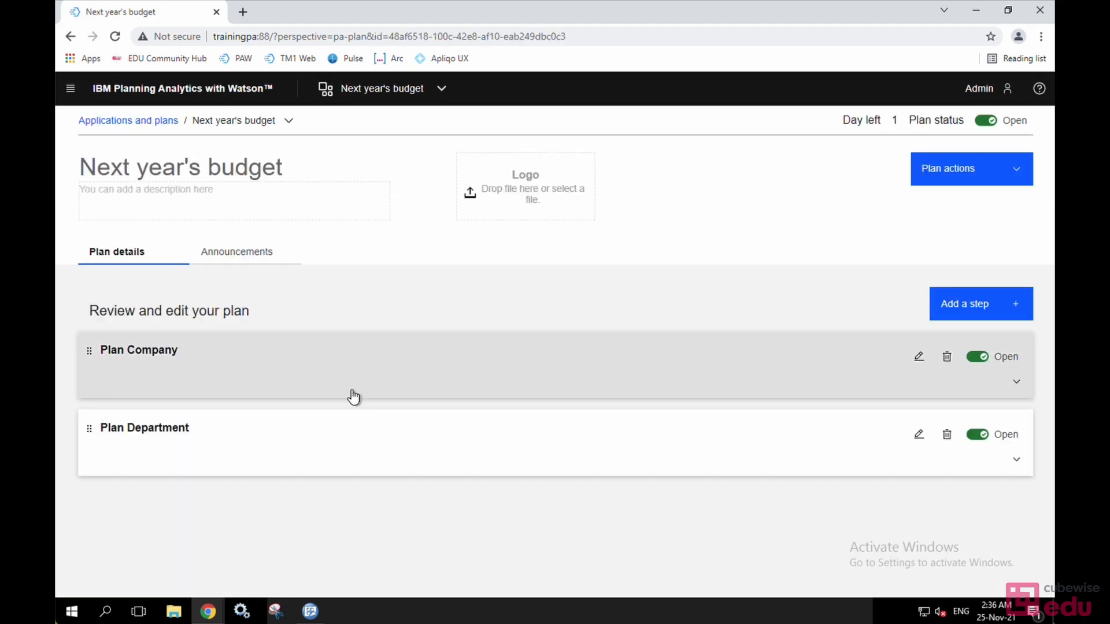
{"action": "left_click", "coordinate": [353, 396]}
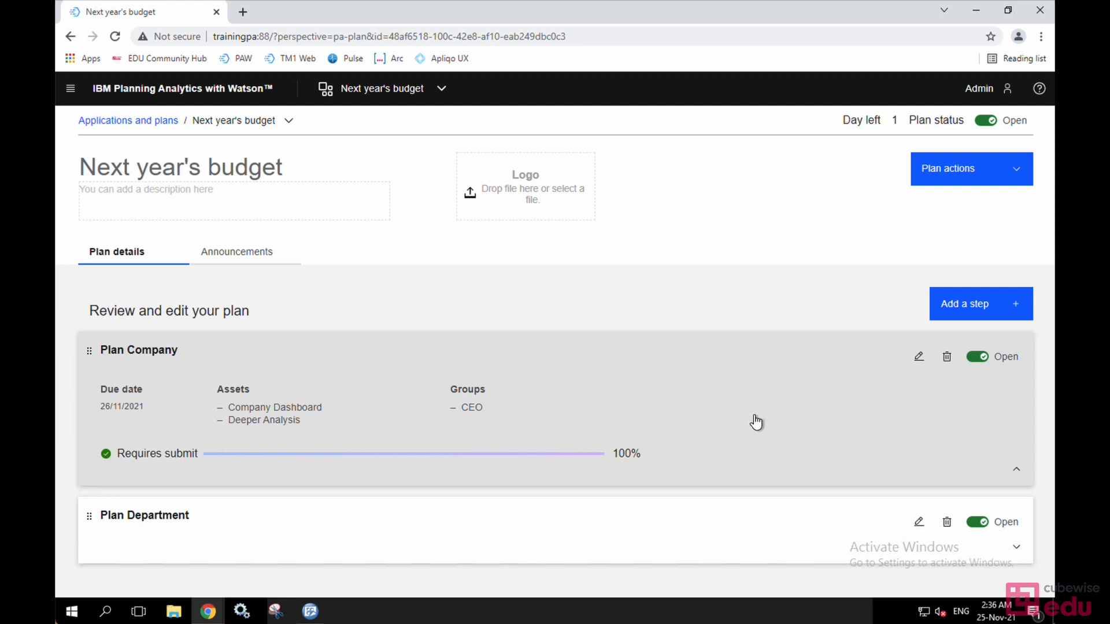
{"action": "left_click", "coordinate": [920, 357]}
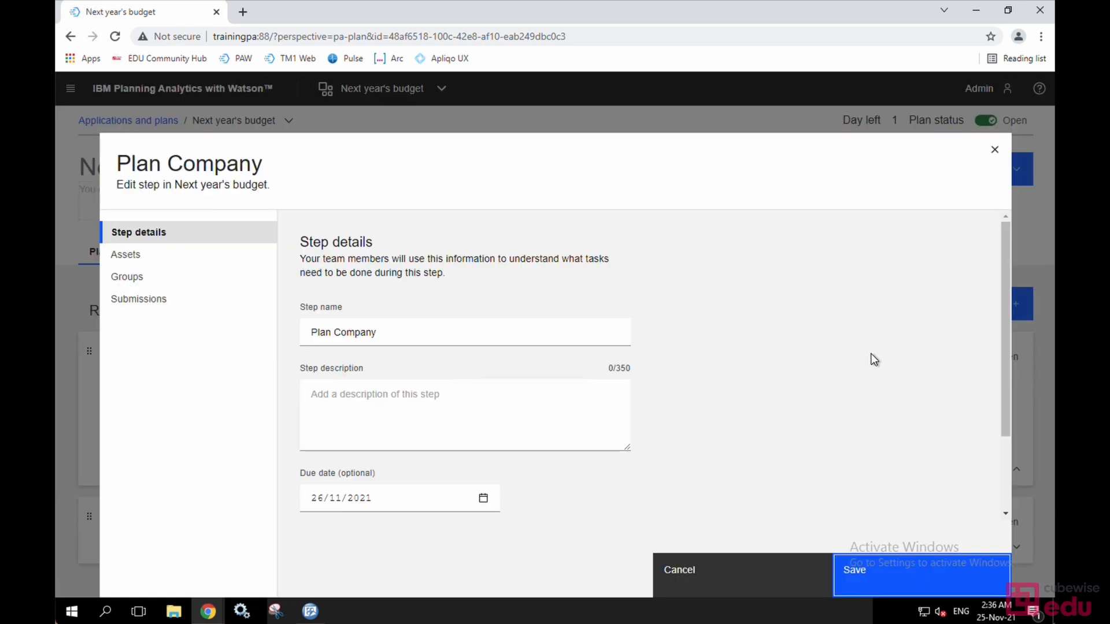
{"action": "left_click", "coordinate": [153, 305]}
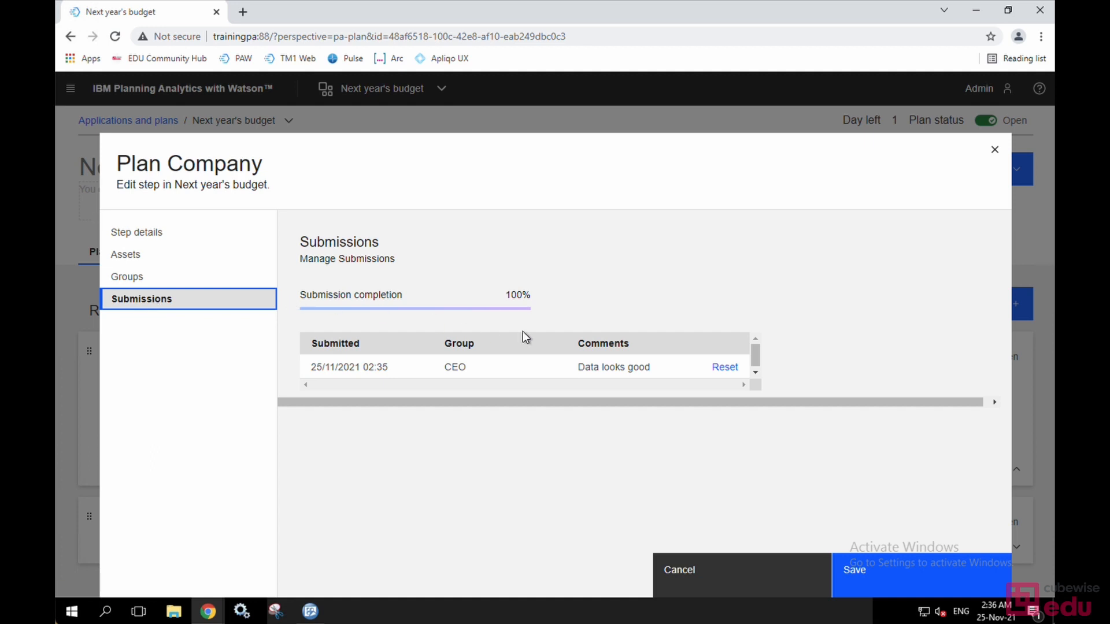
Close the Plan Company step without saving, and sign in to PAW in a new incognito window as the GM Australia group's user.
{"action": "left_click", "coordinate": [688, 565]}
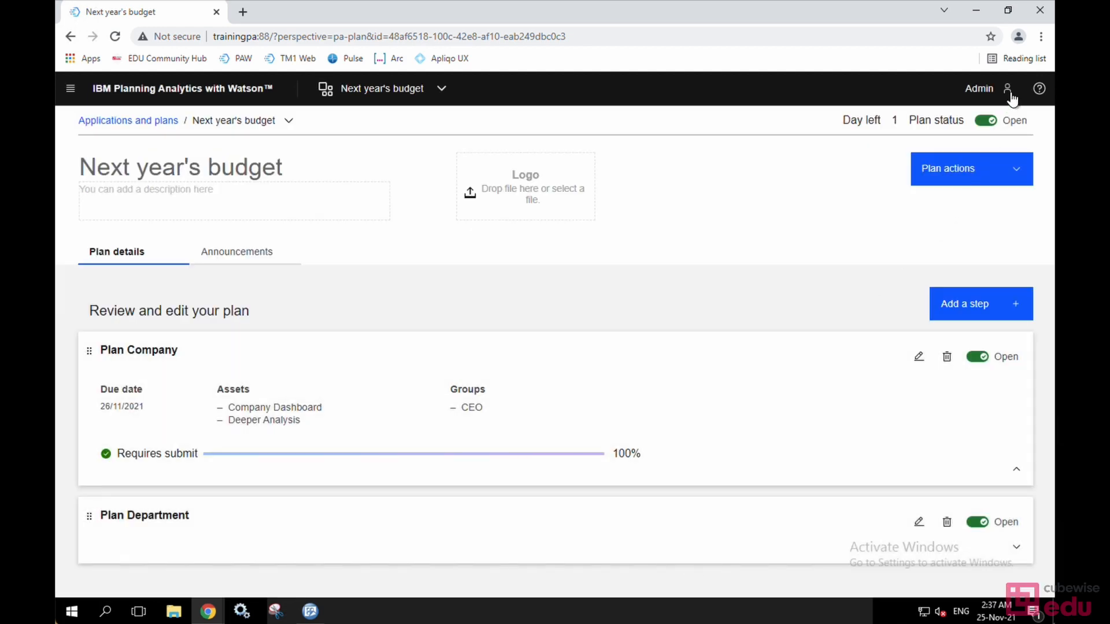
{"action": "left_click", "coordinate": [1040, 36]}
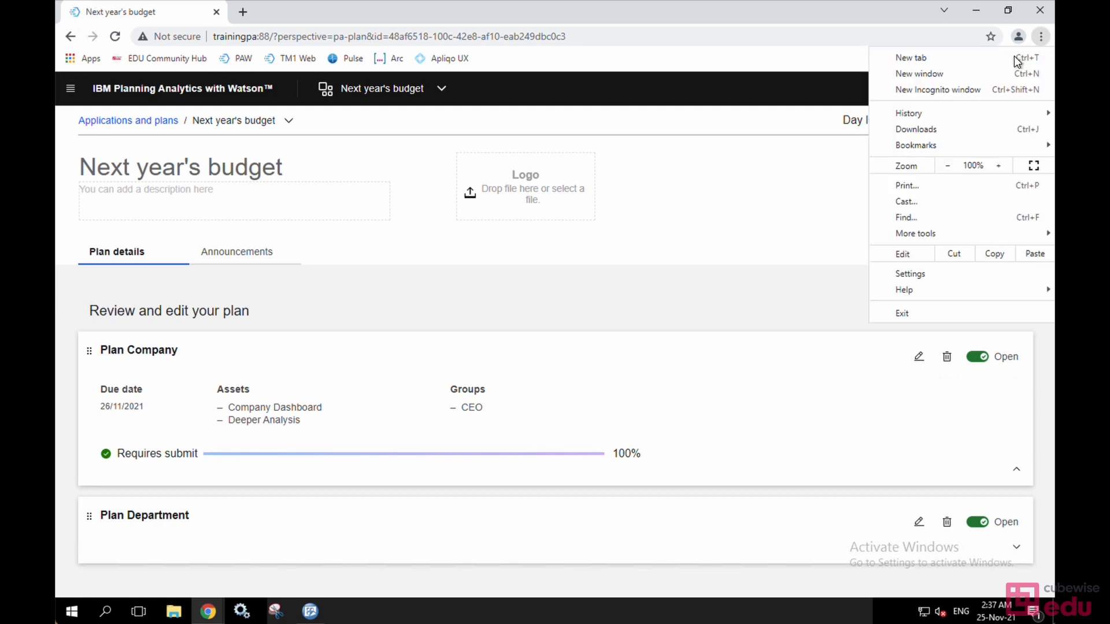
{"action": "left_click", "coordinate": [973, 90]}
{"action": "left_click", "coordinate": [209, 58]}
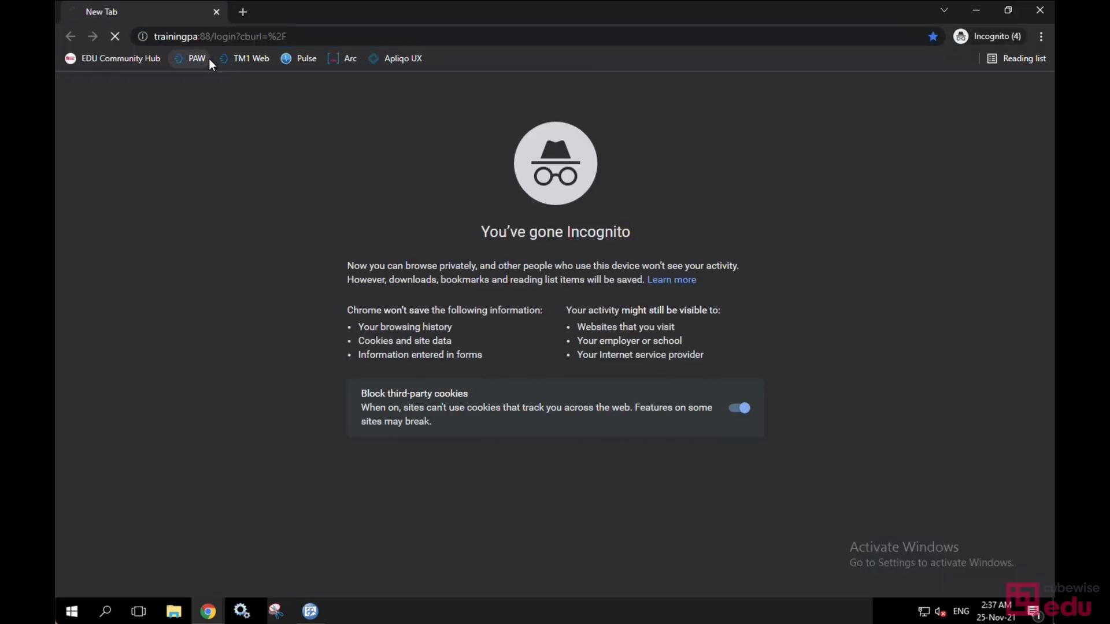
{"action": "left_click", "coordinate": [528, 348]}
{"action": "type", "text": "olive"}
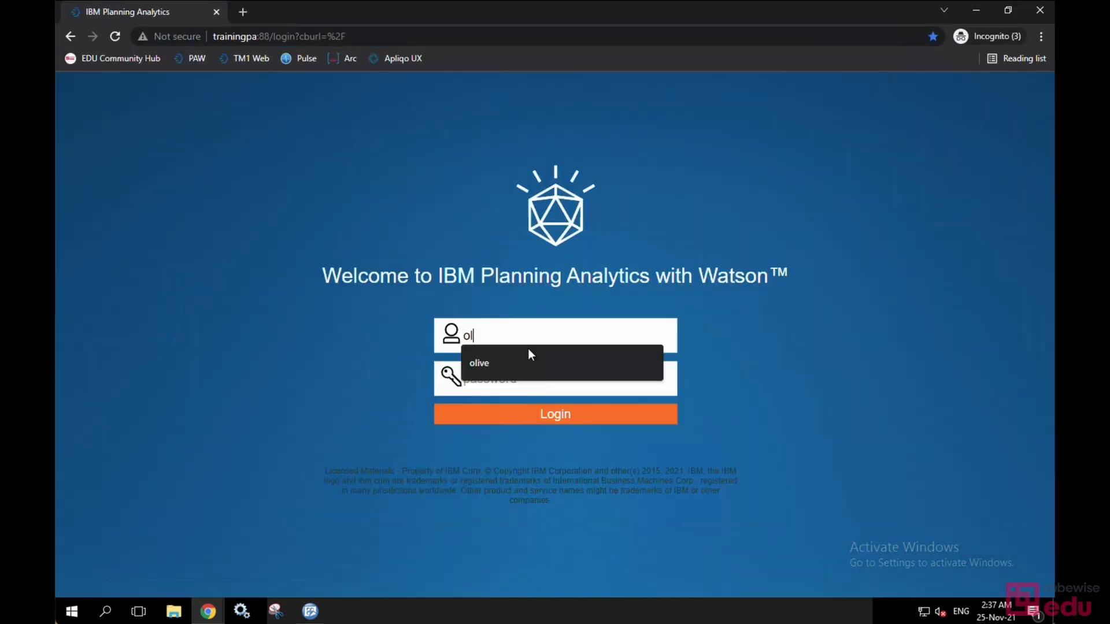
{"action": "key", "text": "Tab"}
{"action": "key", "text": "Return"}
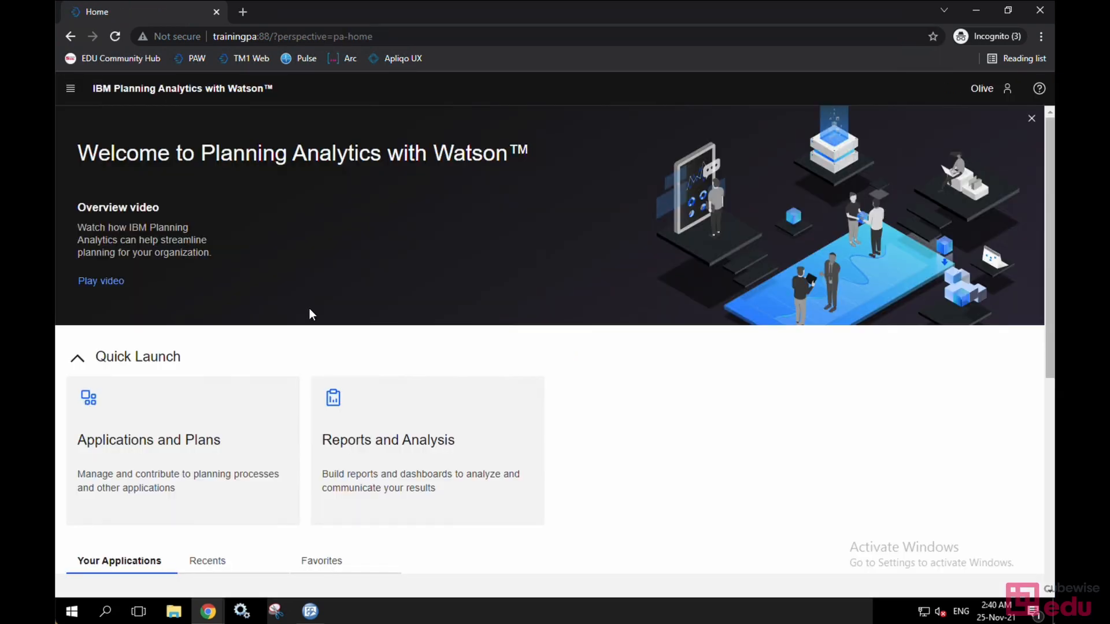
Open the Next year's budget application and submit the Plan by Department task for GM Australia with the message "Ready to proceed to the next step".
{"action": "scroll", "coordinate": [310, 308], "scroll_direction": "down", "scroll_amount": 5}
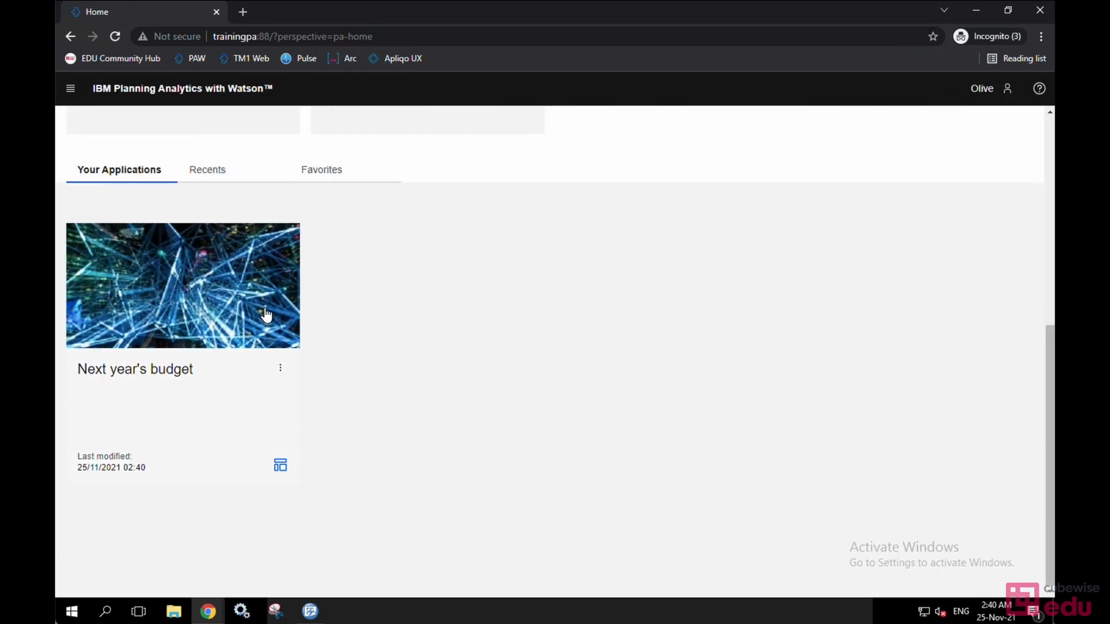
{"action": "left_click", "coordinate": [266, 315]}
{"action": "left_click", "coordinate": [238, 285]}
{"action": "type", "text": "R"}
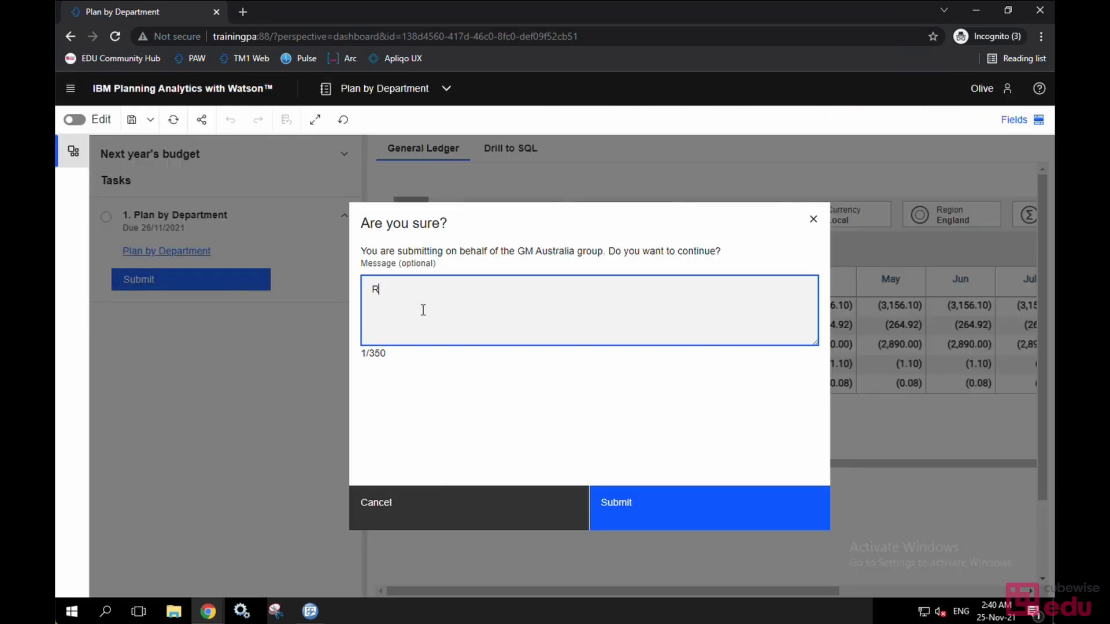
{"action": "type", "text": "eady to proceed to the next step"}
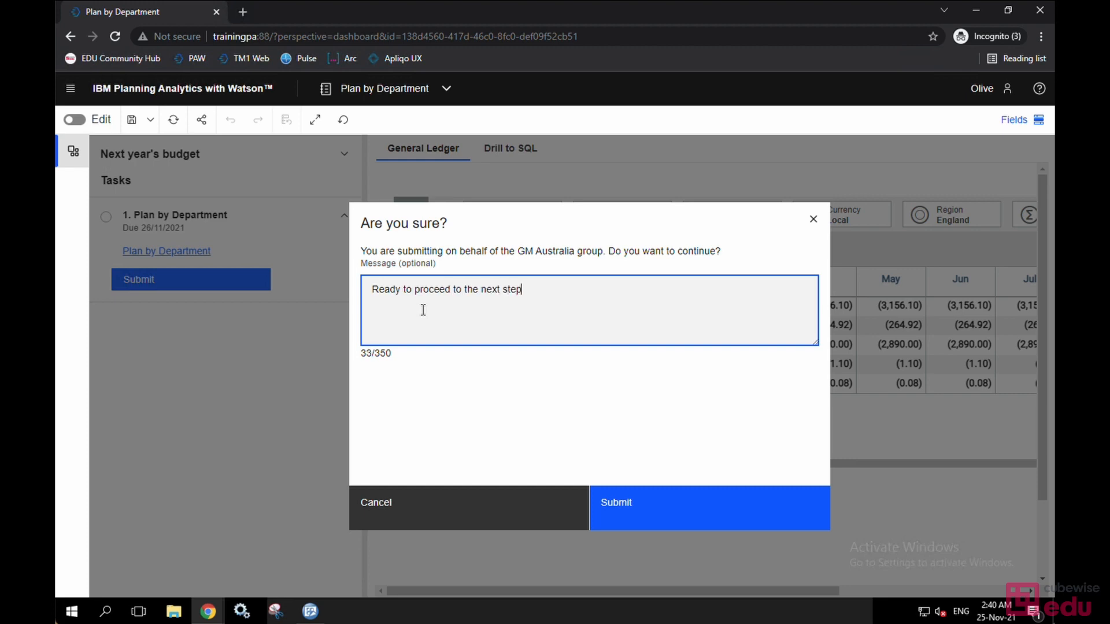
{"action": "left_click", "coordinate": [625, 503]}
Switch back to the Admin browser window, reload the Next year's budget plan, and check the Plan by Department step's progress and submissions.
{"action": "mouse_move", "coordinate": [209, 611]}
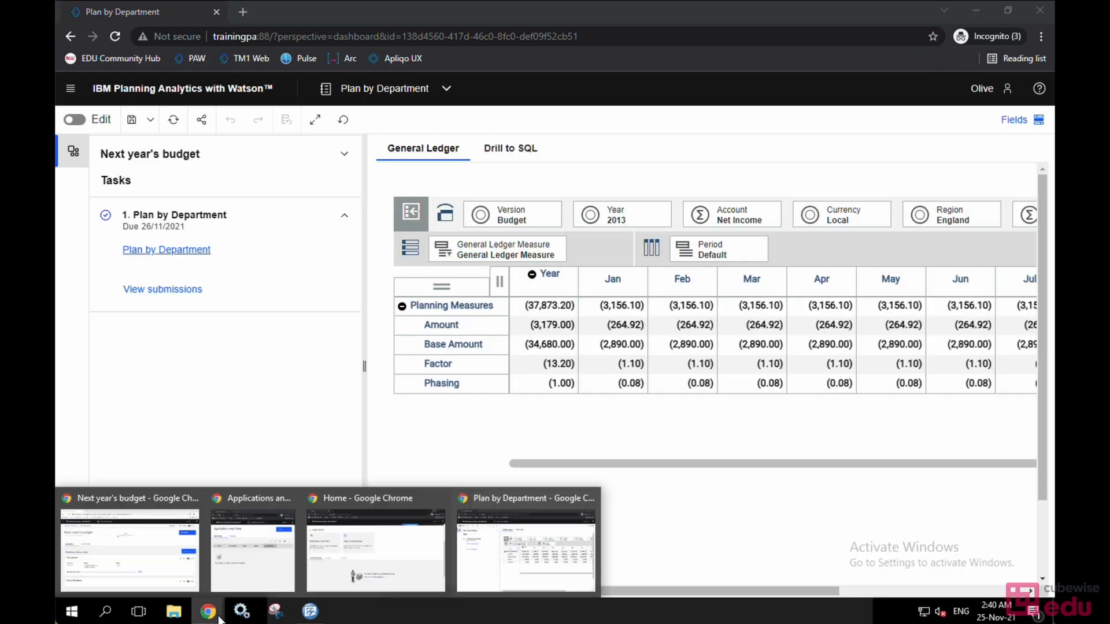
{"action": "left_click", "coordinate": [130, 543]}
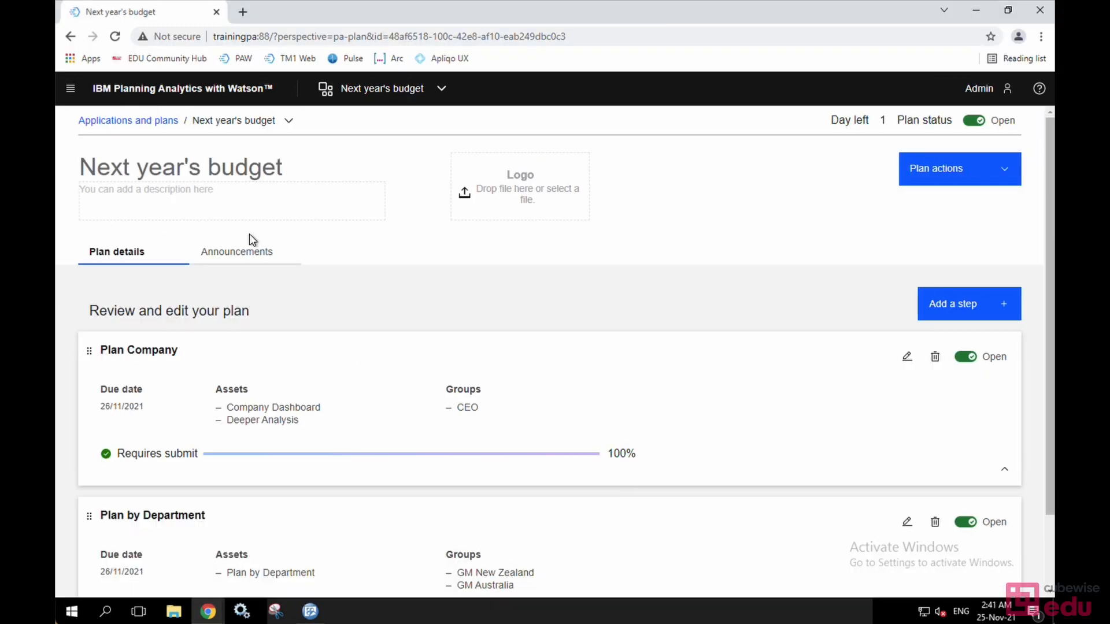
{"action": "left_click", "coordinate": [116, 37]}
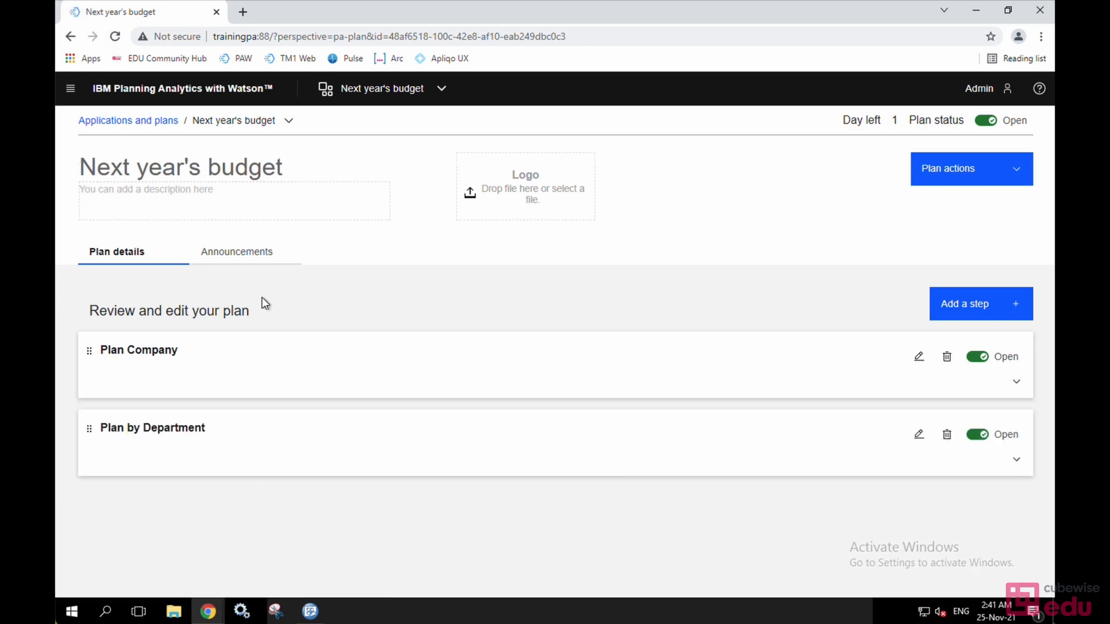
{"action": "left_click", "coordinate": [338, 421]}
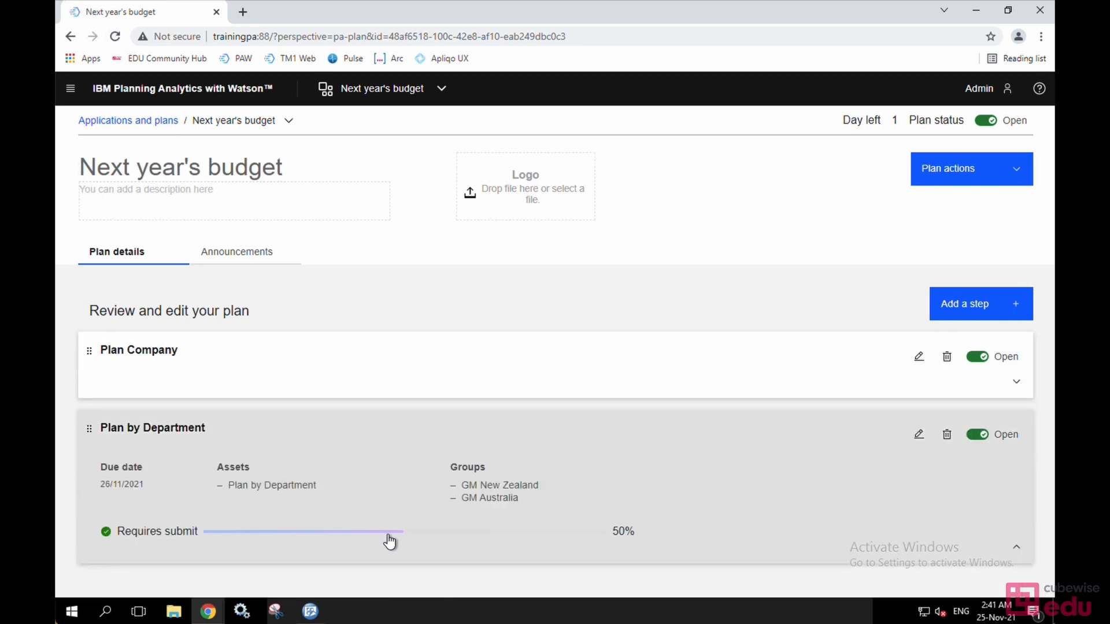
{"action": "left_click", "coordinate": [916, 436]}
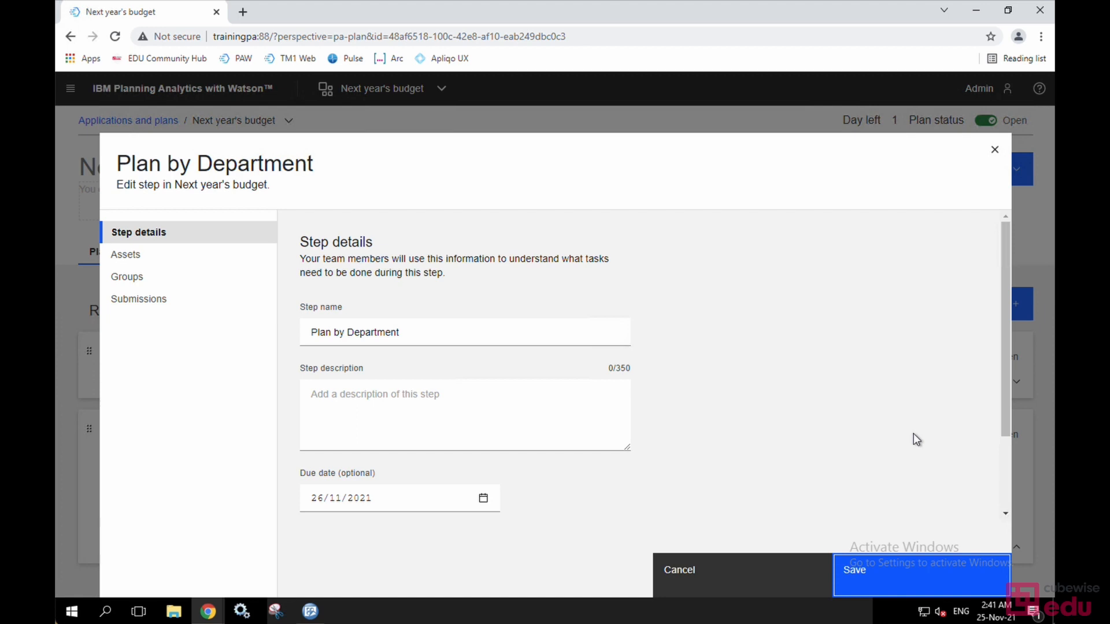
{"action": "left_click", "coordinate": [162, 308]}
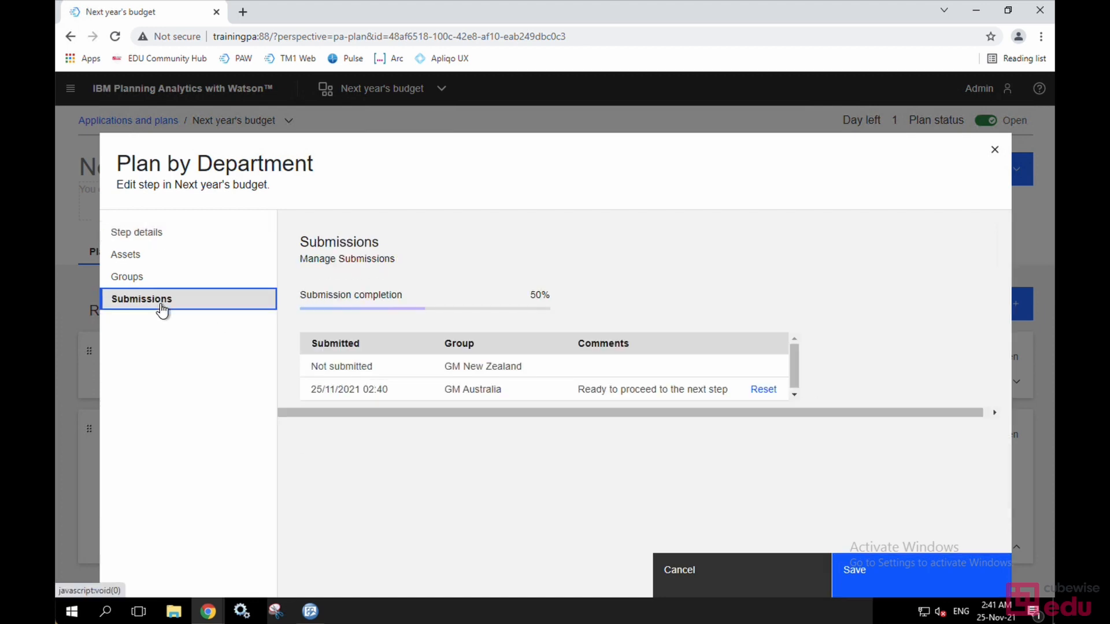